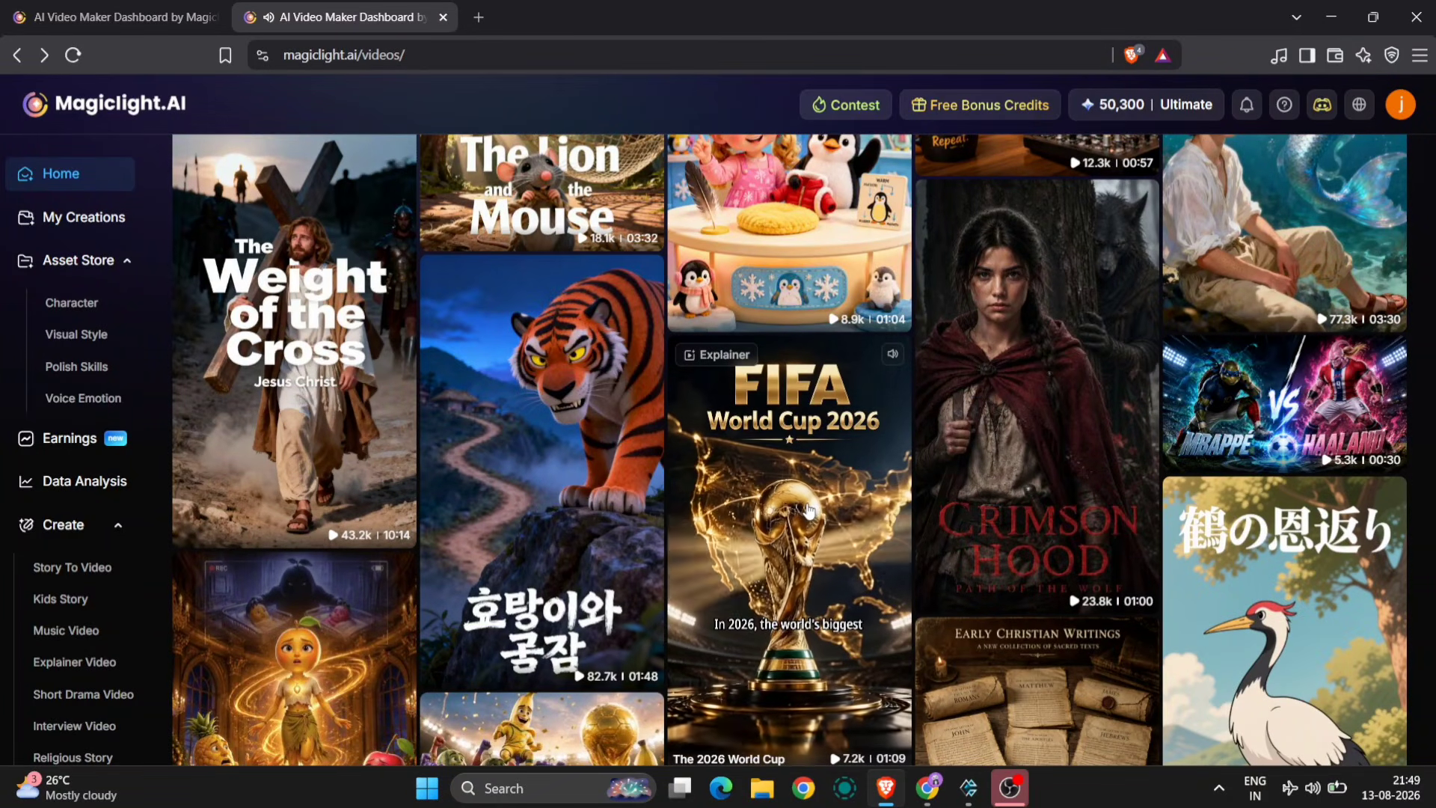
View the Character, Visual Style and Polish Skills pages of the Asset Store
click(80, 304)
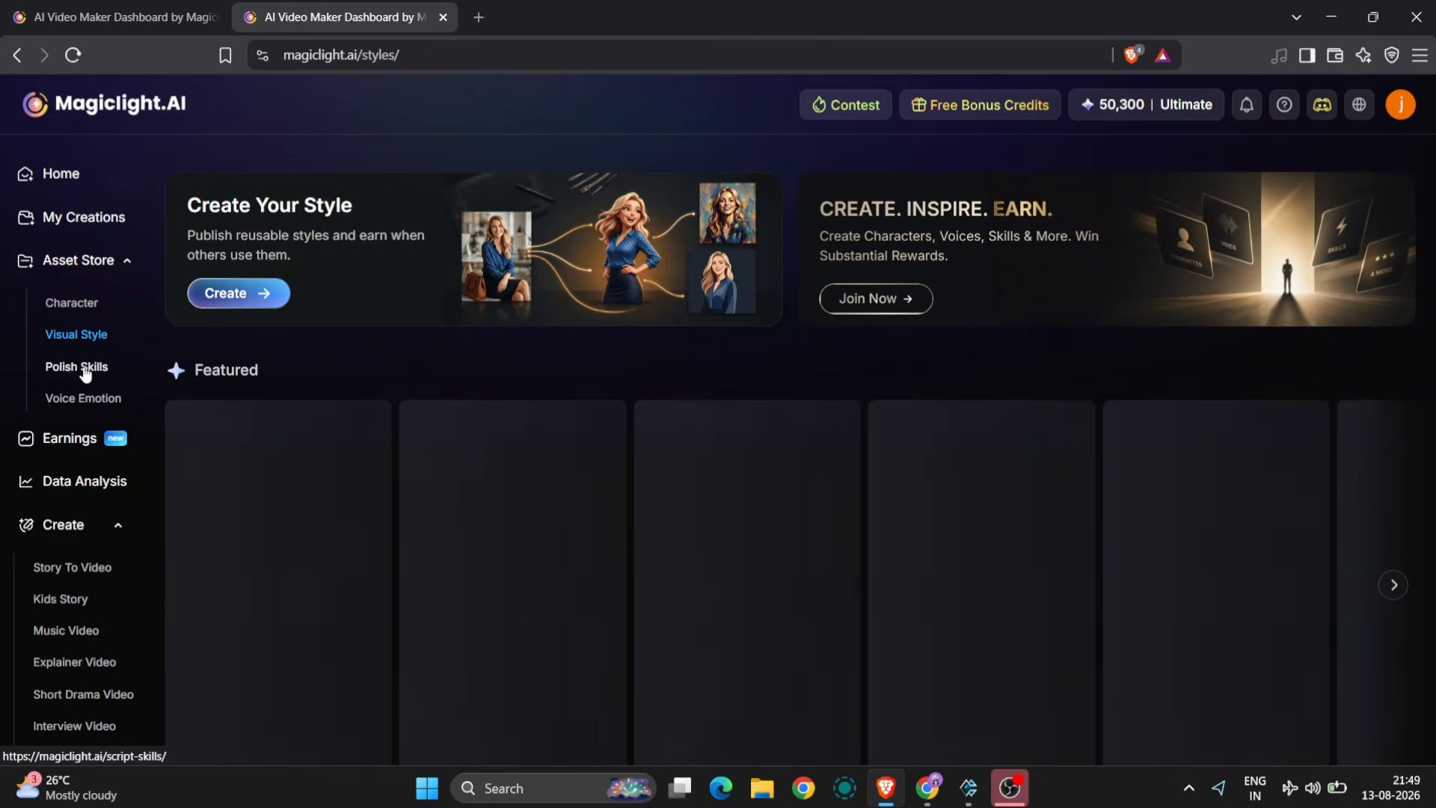
click(85, 368)
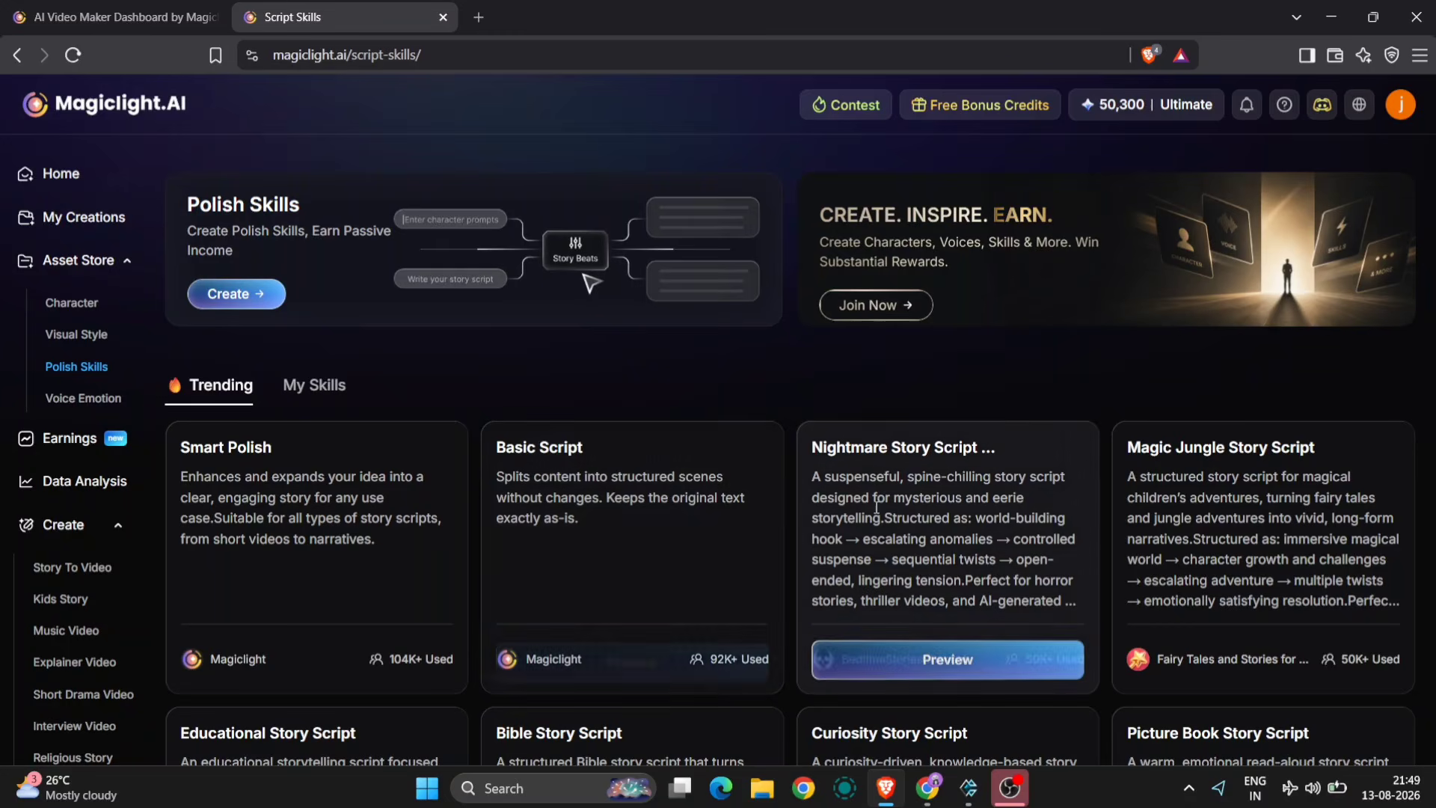
Look at the Interview Video and Short Drama Video creation modes, and choose Story To Video for the project
click(75, 570)
scroll(82, 579, down, 2)
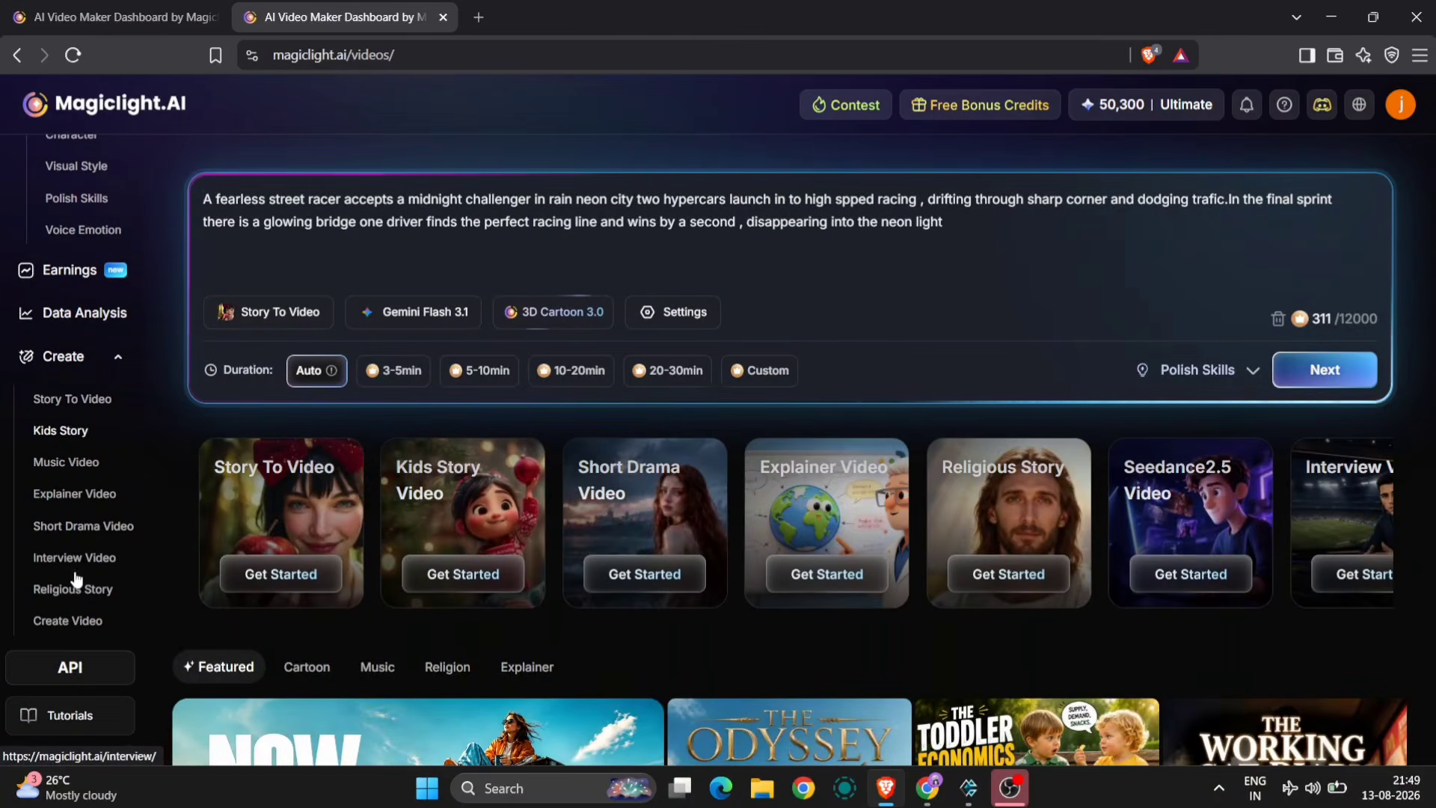
click(95, 557)
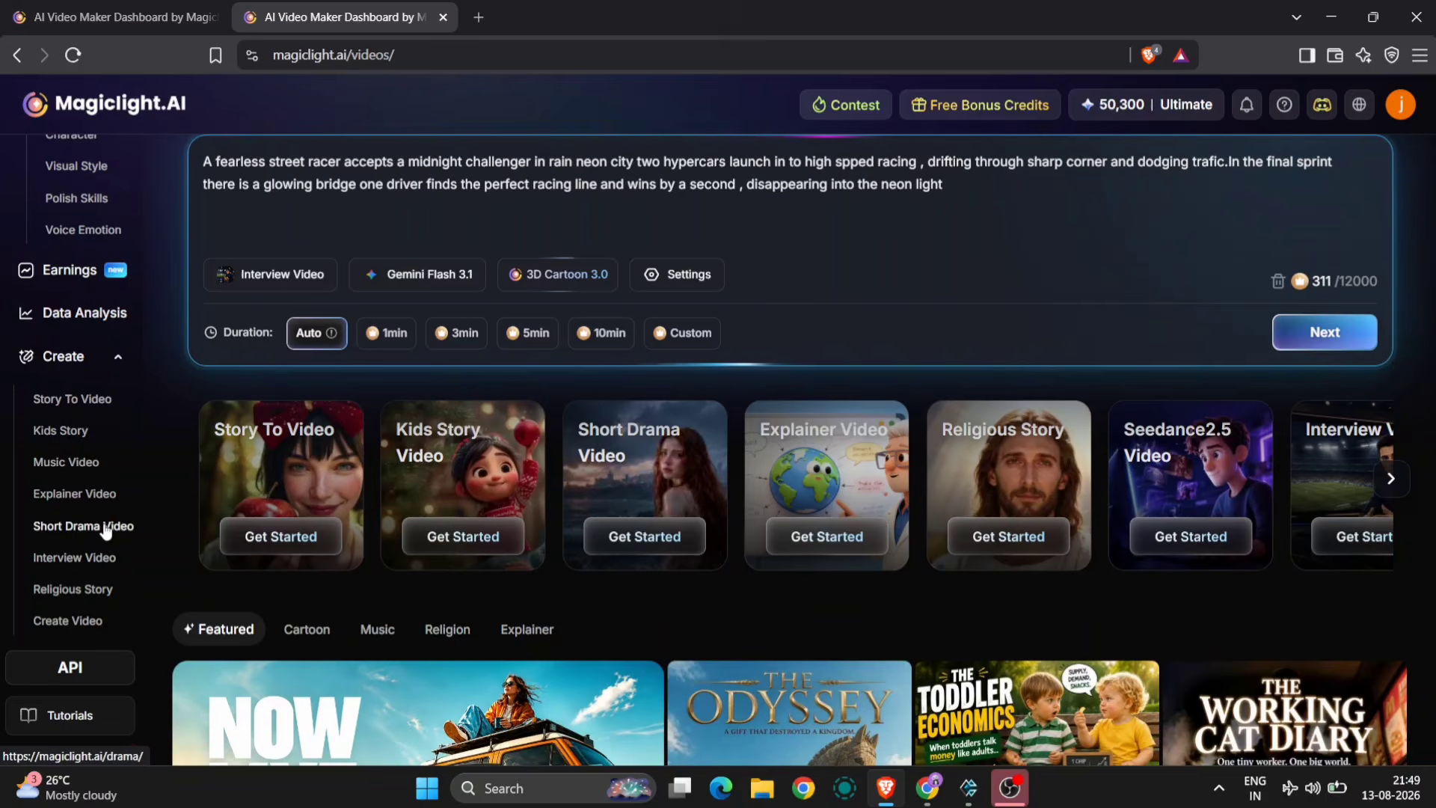
click(105, 527)
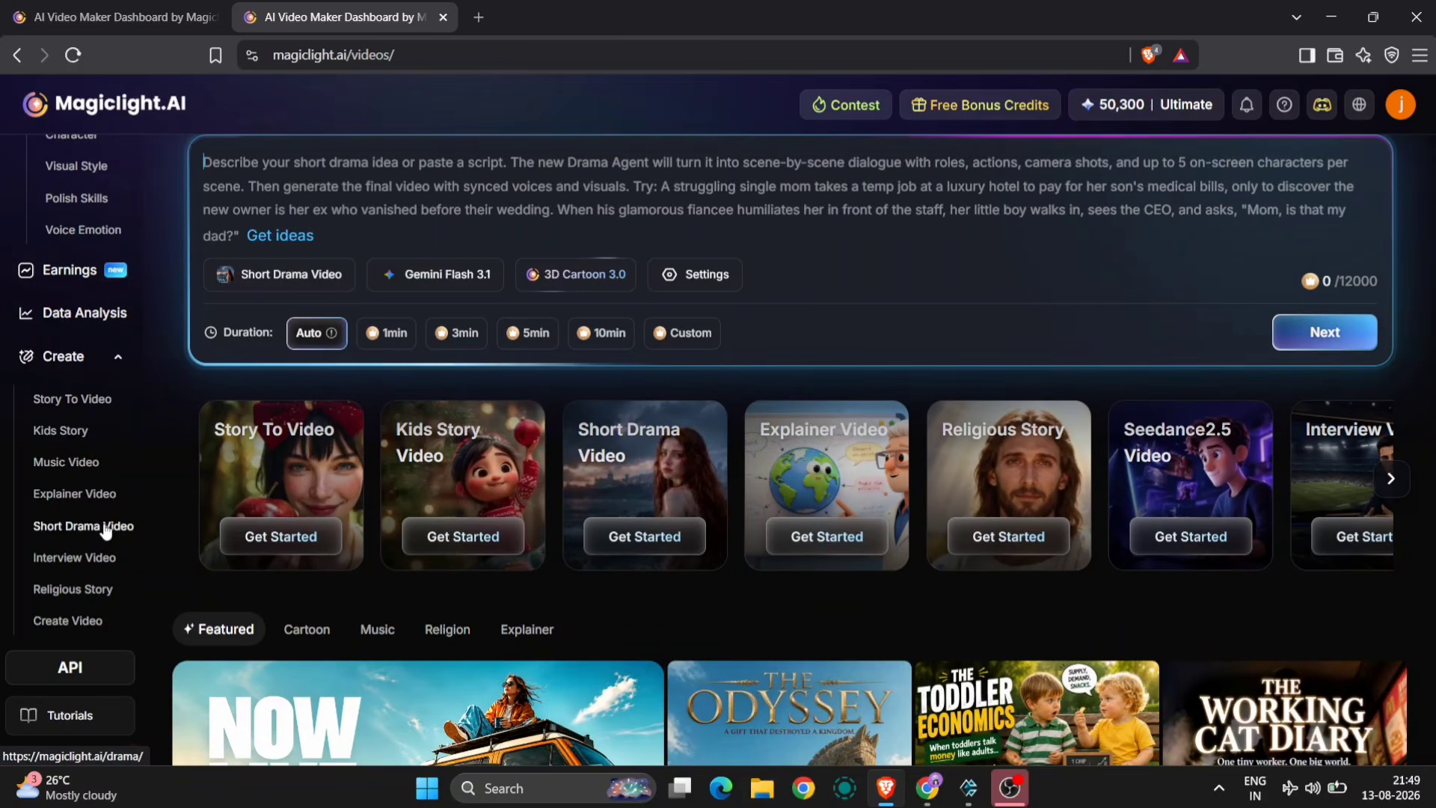
click(71, 401)
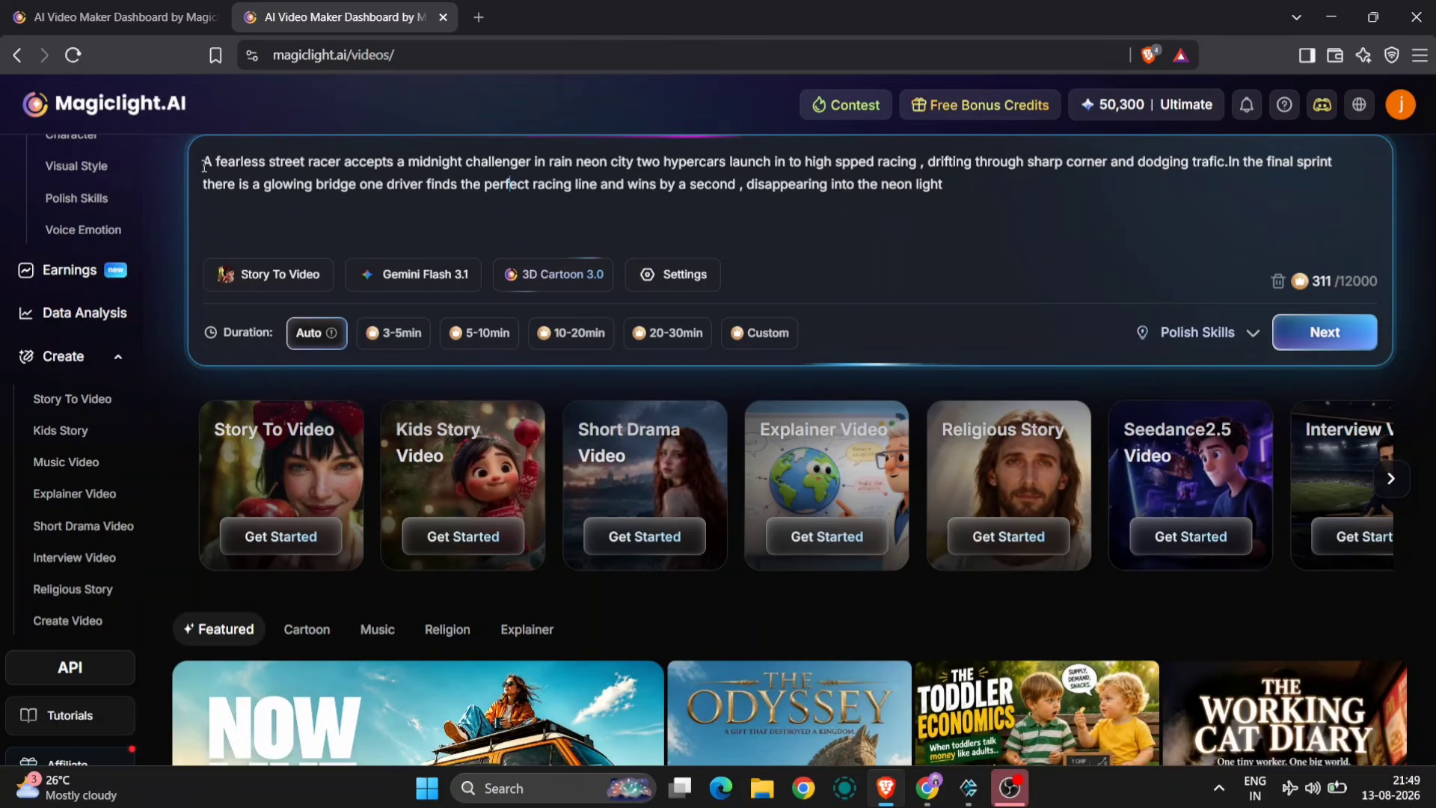
Correct the misspelled word "spped" to "speed" in the street racer story prompt
drag(325, 161, 439, 162)
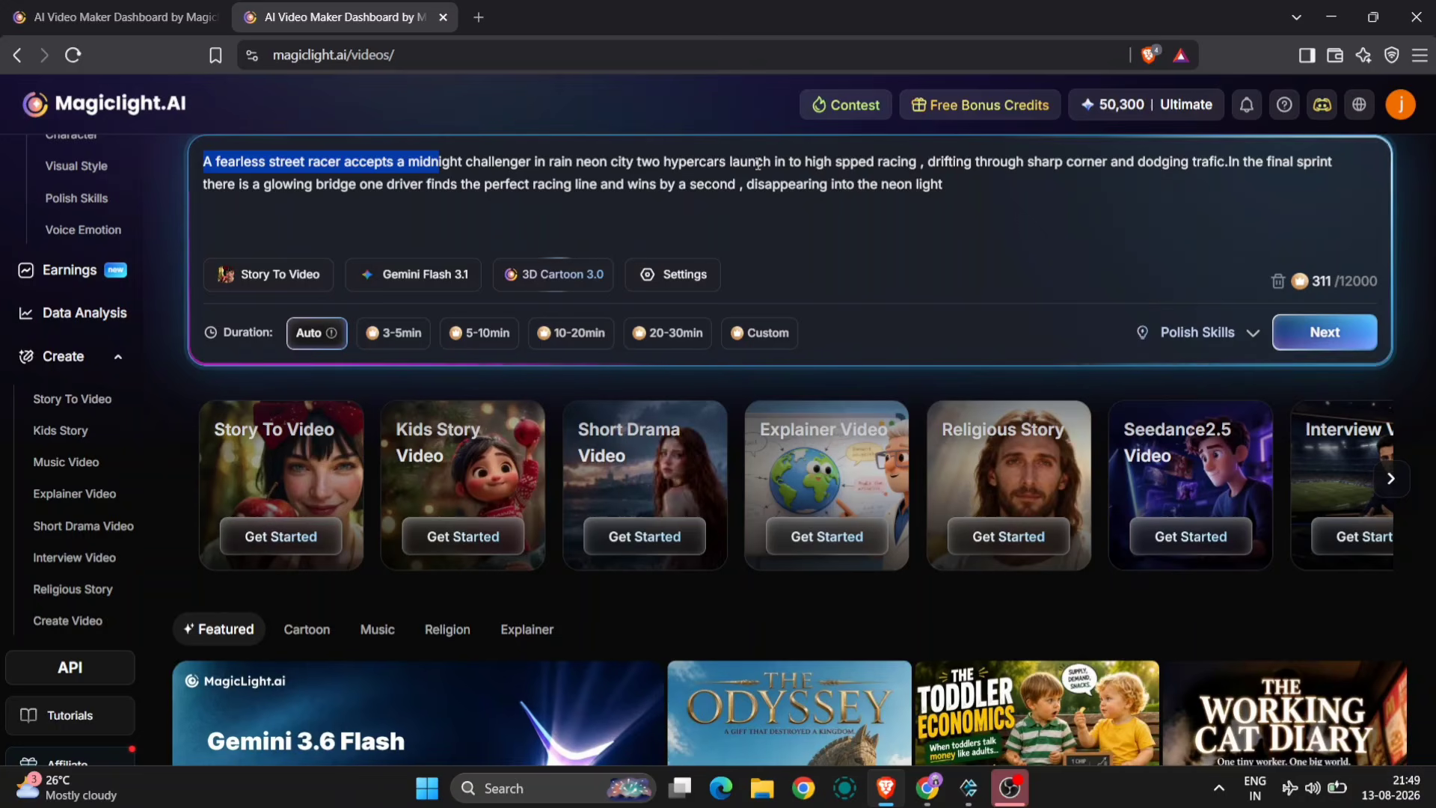
click(859, 163)
key(BackSpace)
text(e)
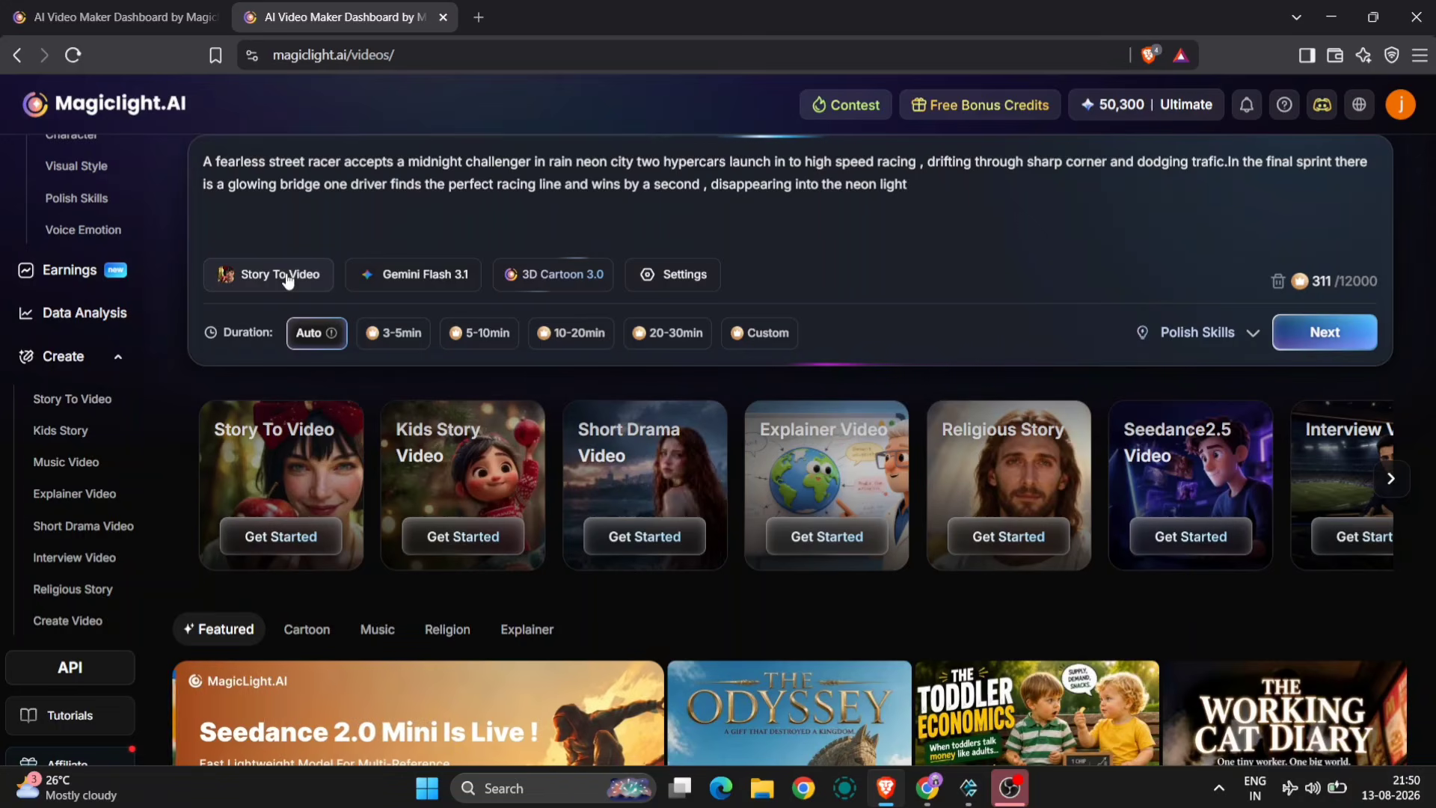
Set the story model to GPT-5.6 and the visual style to Realistic 3.0
click(422, 277)
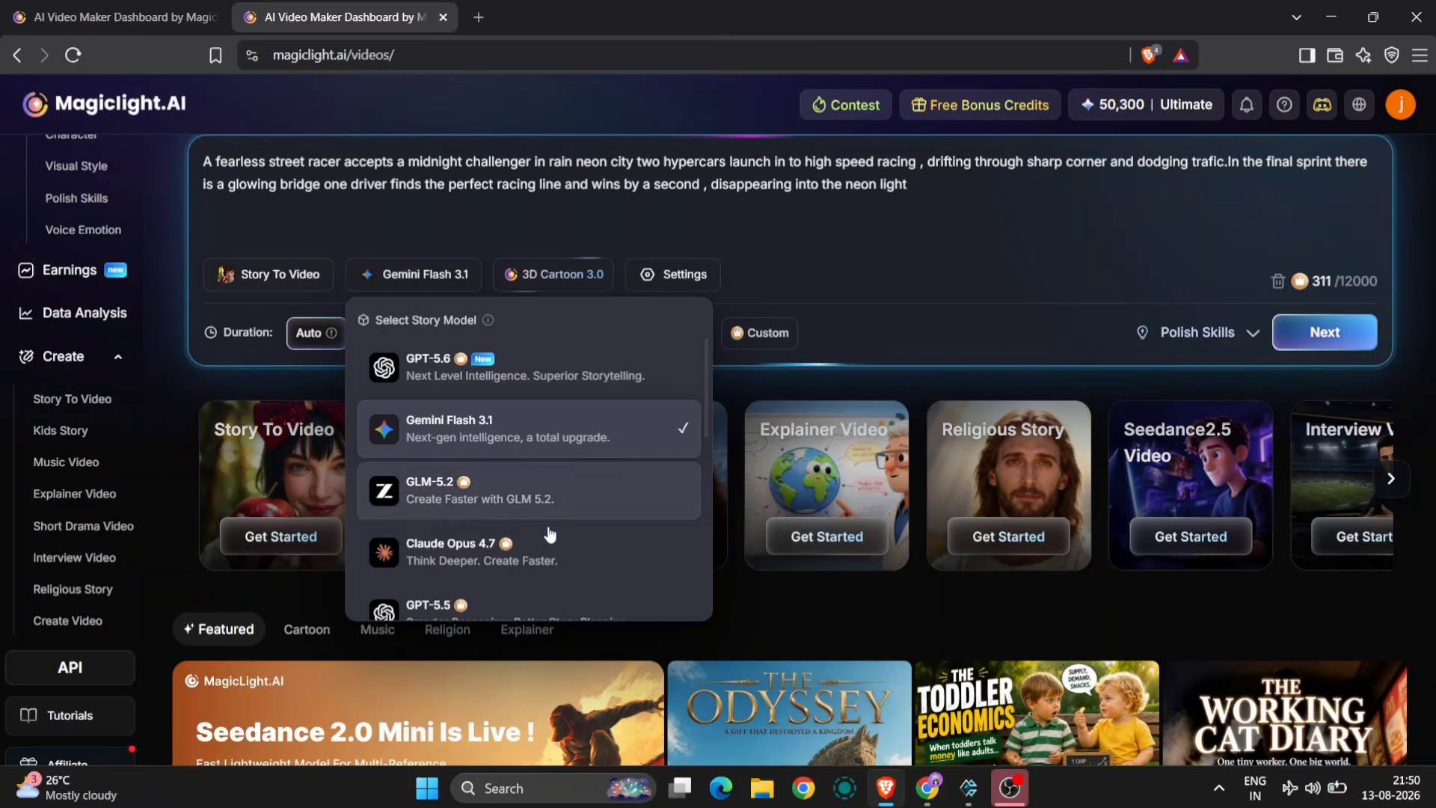
click(592, 376)
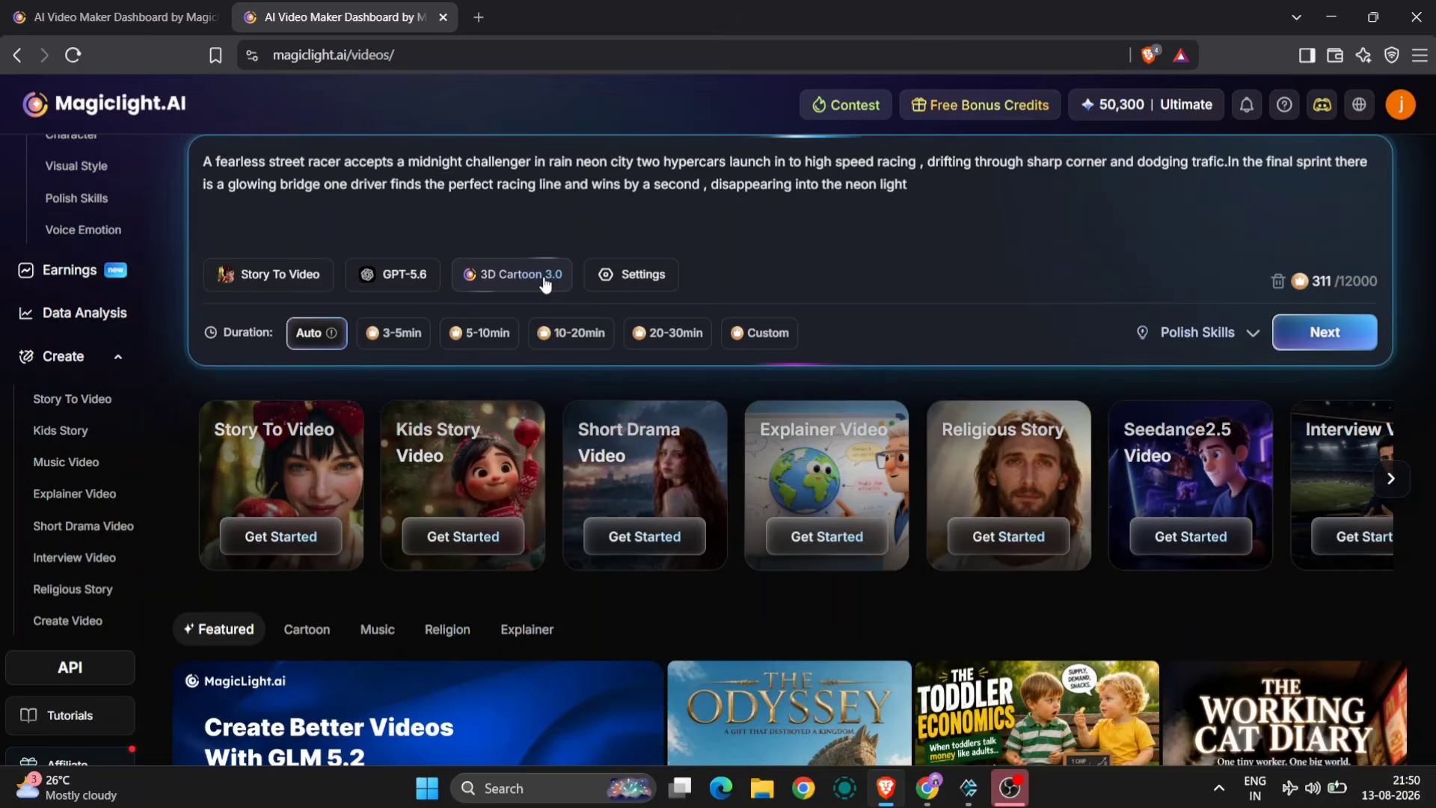
click(490, 269)
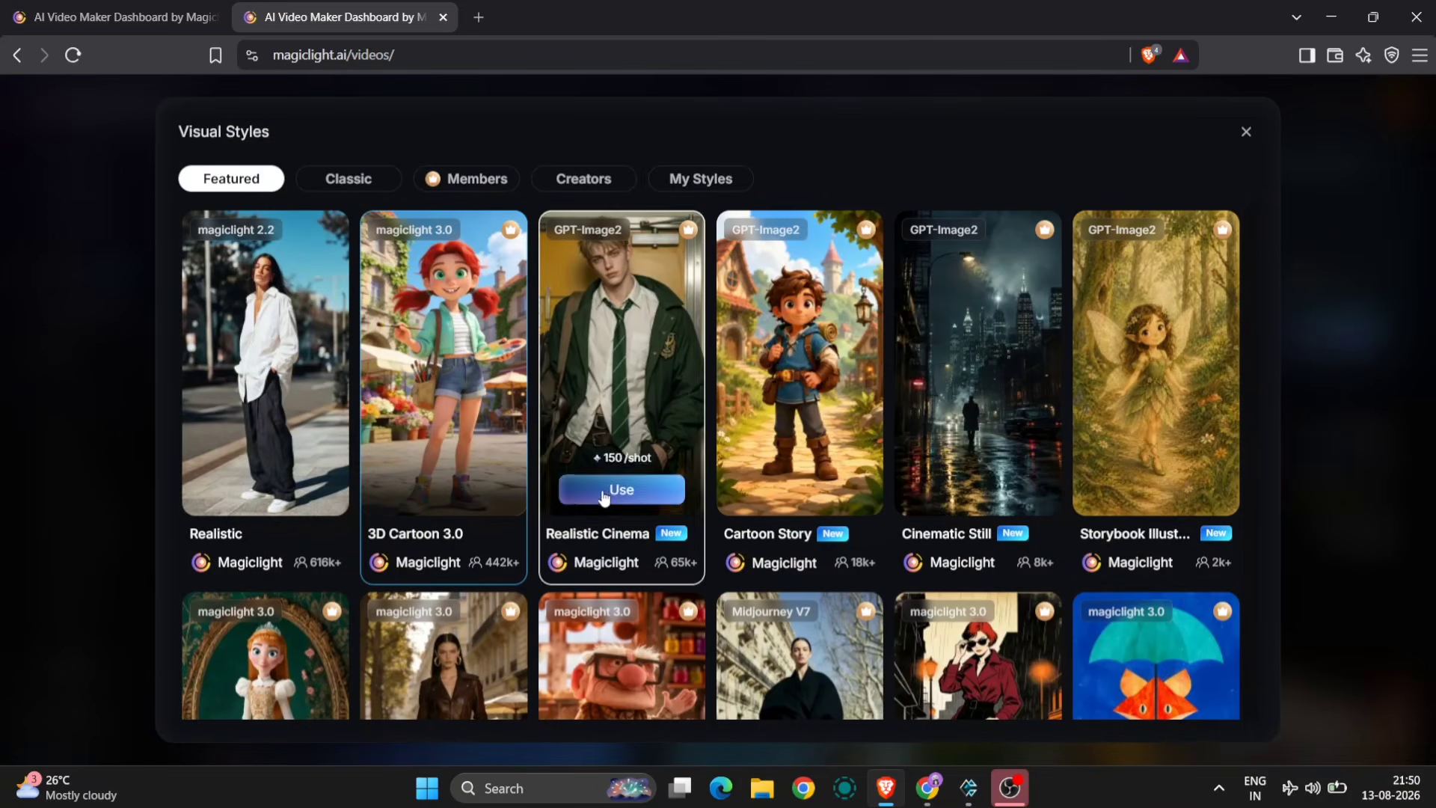
scroll(1103, 471, down, 5)
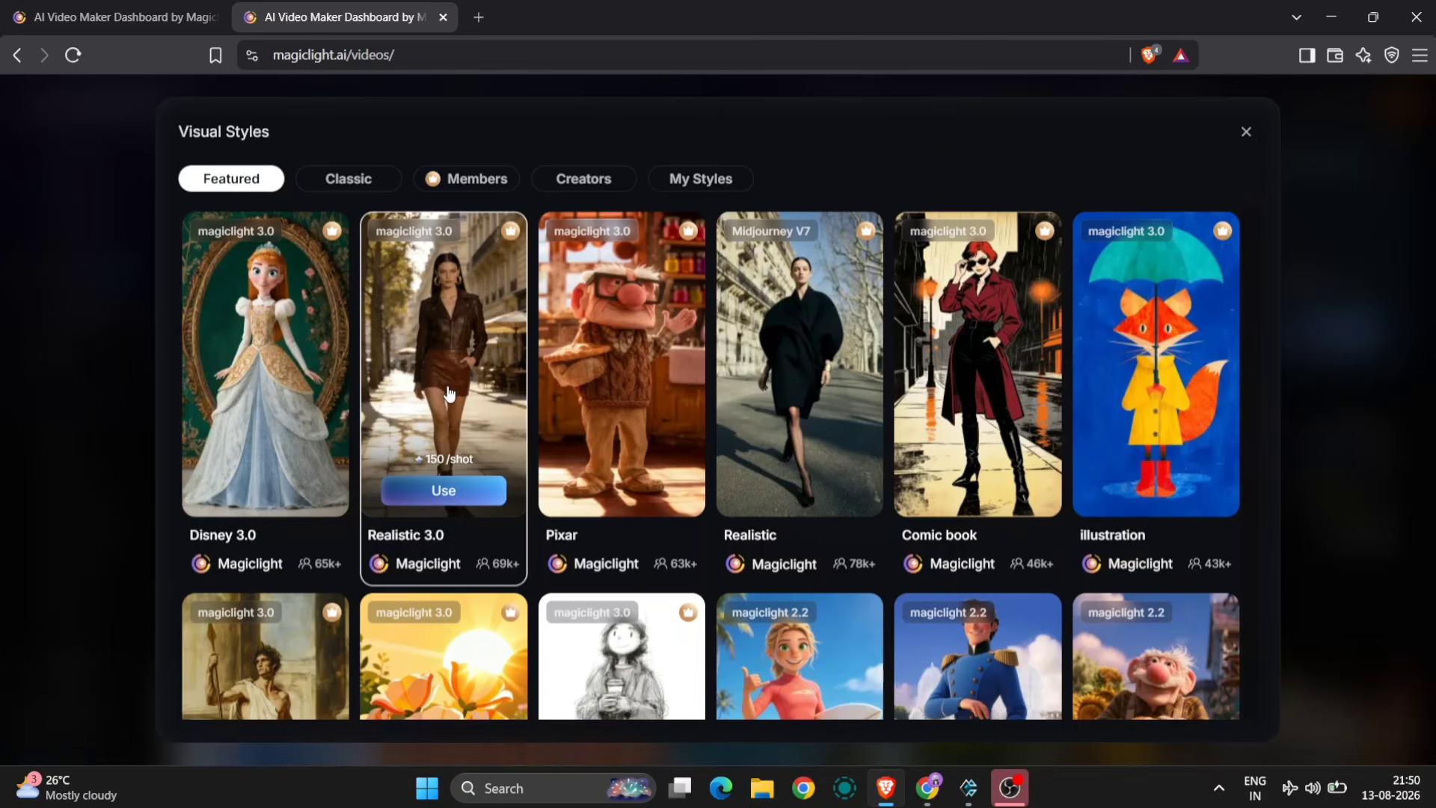
scroll(449, 385, up, 5)
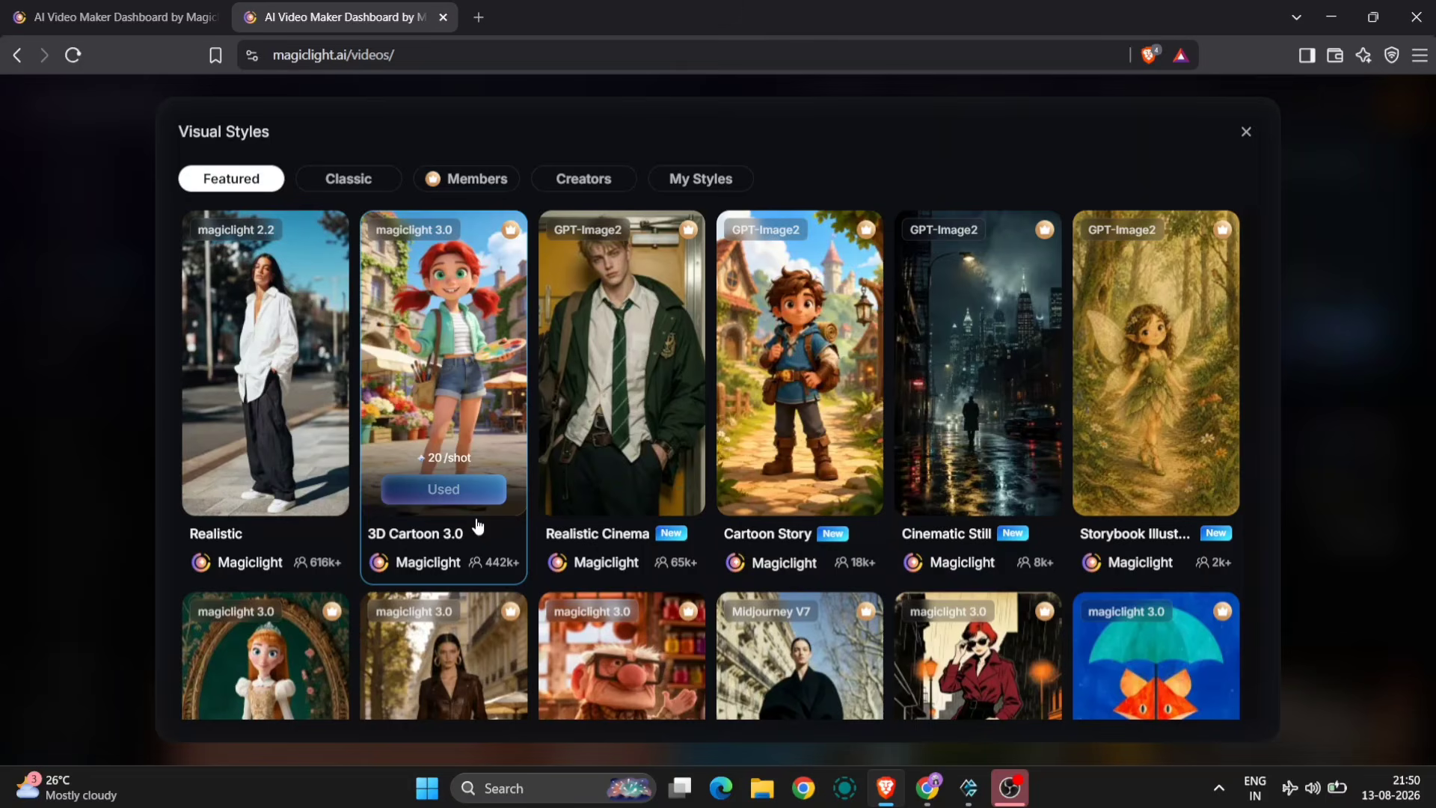
scroll(837, 293, down, 12)
scroll(837, 294, up, 12)
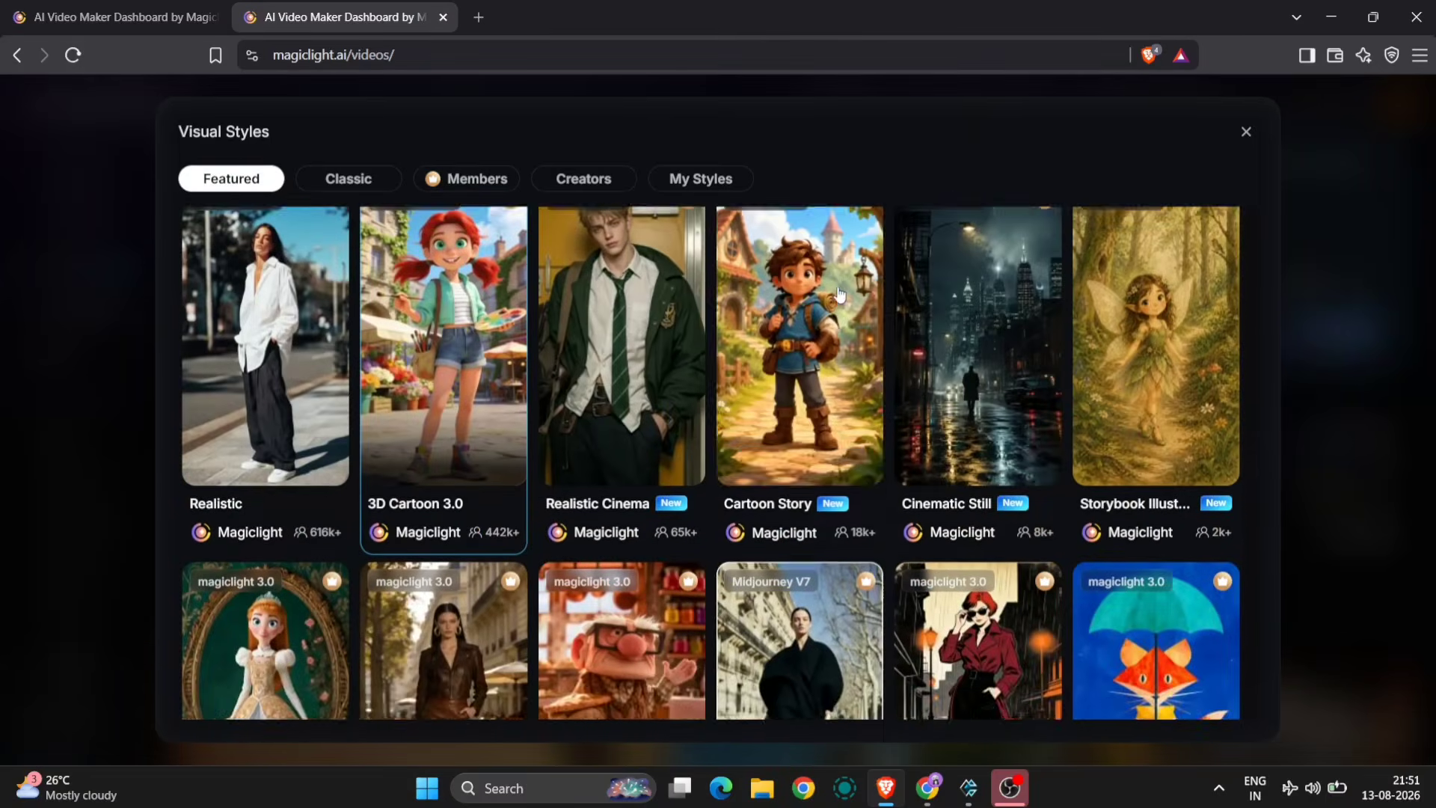
scroll(577, 490, down, 4)
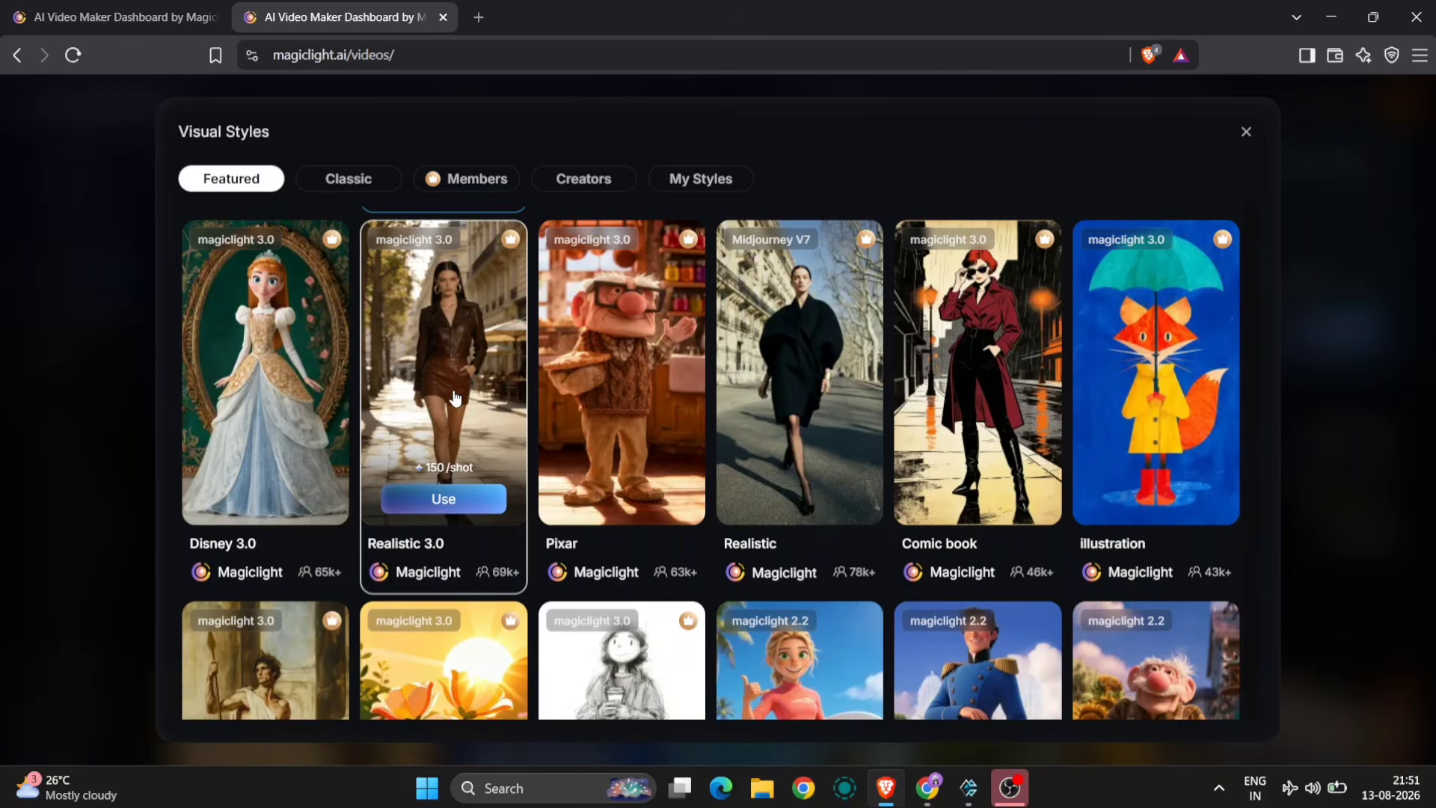
click(443, 499)
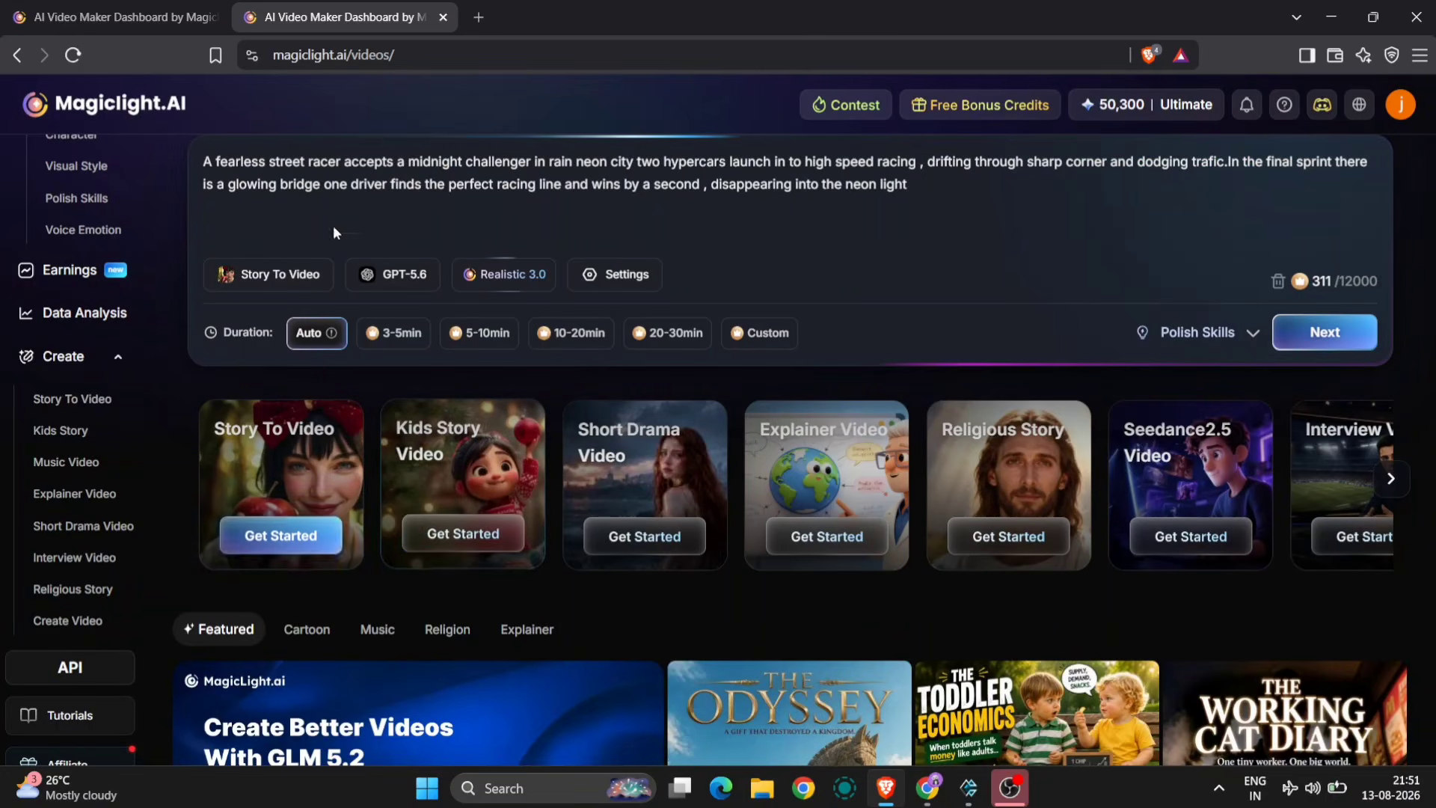
Review the aspect ratio and language options in the video settings
click(634, 283)
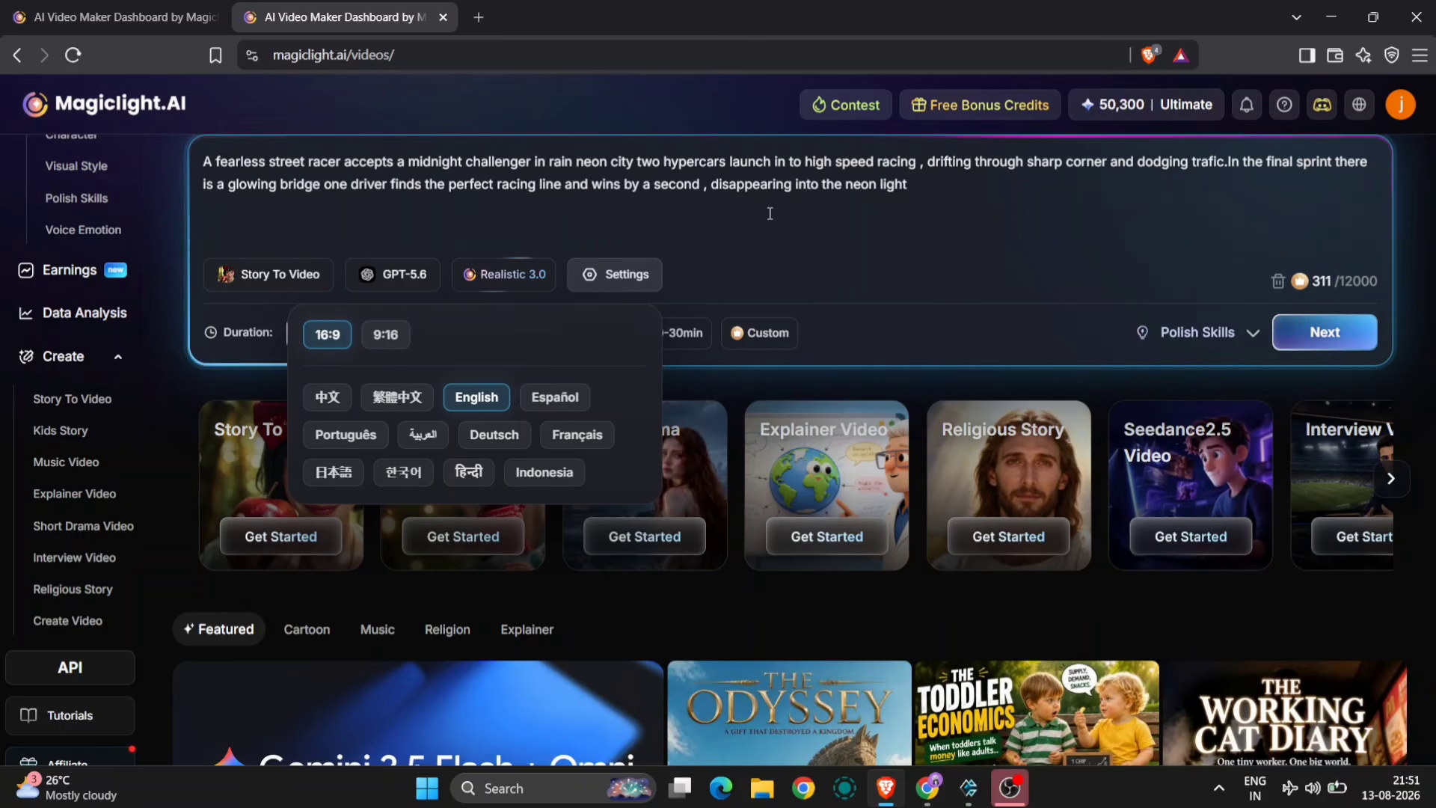
click(769, 186)
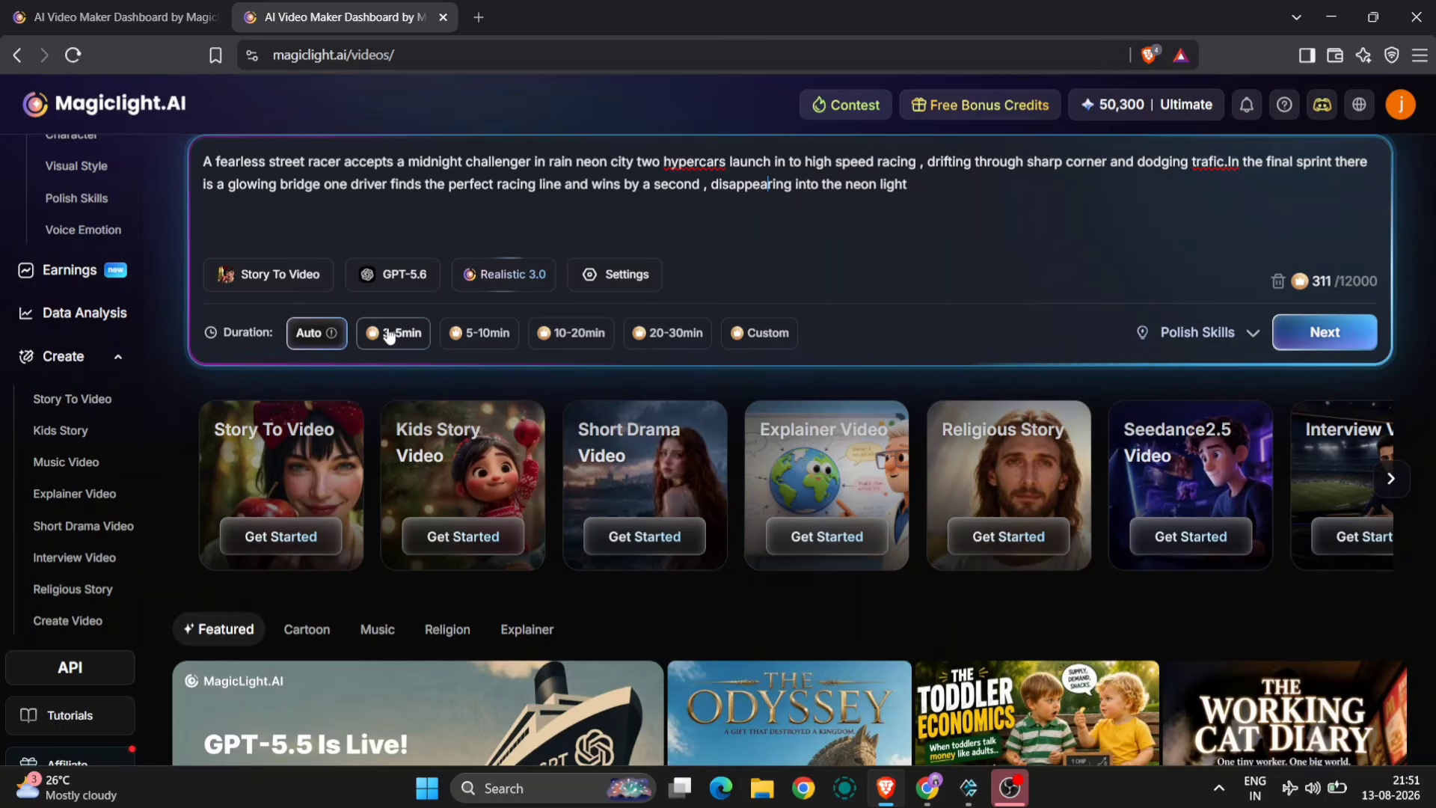
Set a custom video duration of 40 seconds with 8 shots
click(736, 334)
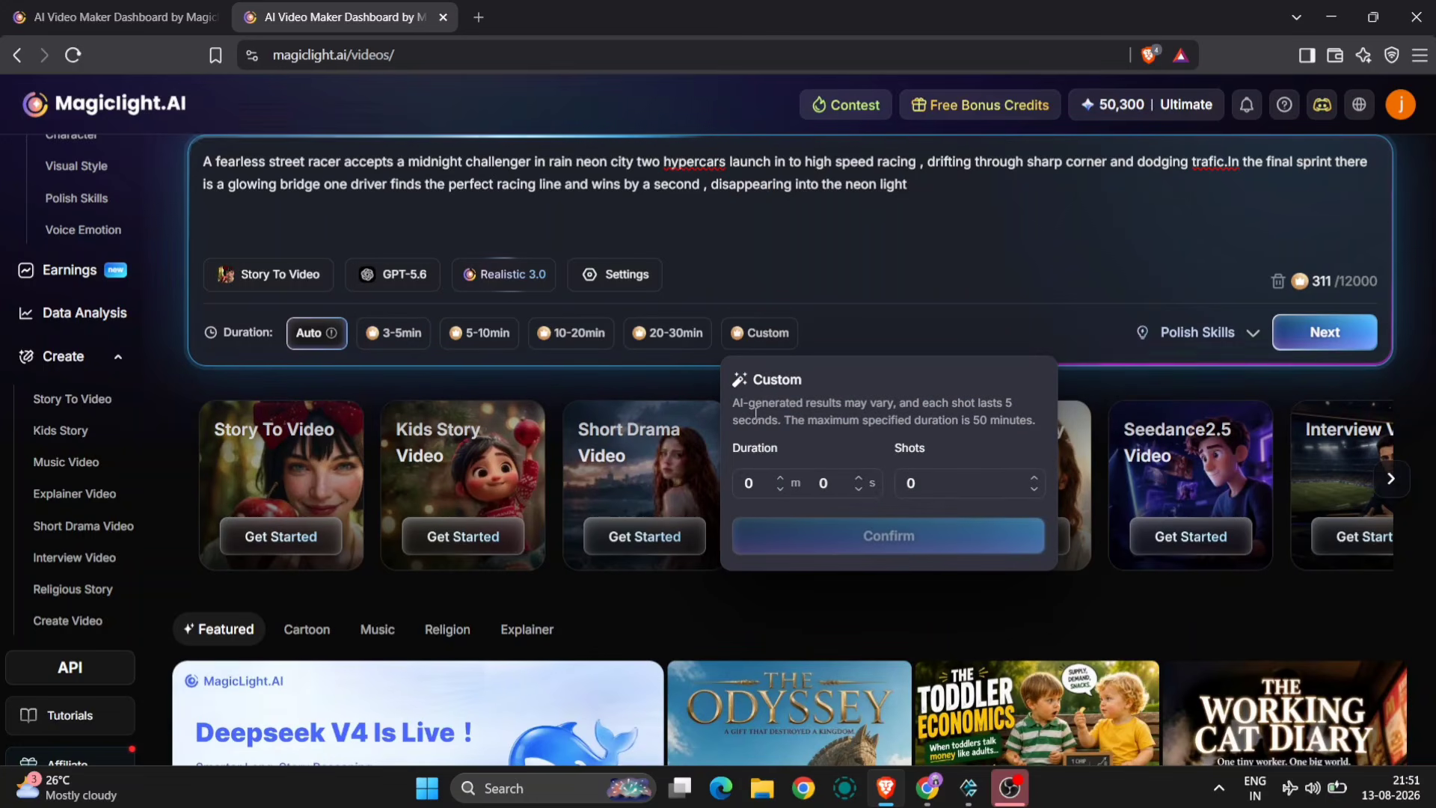
click(858, 480)
click(858, 479)
click(858, 479)
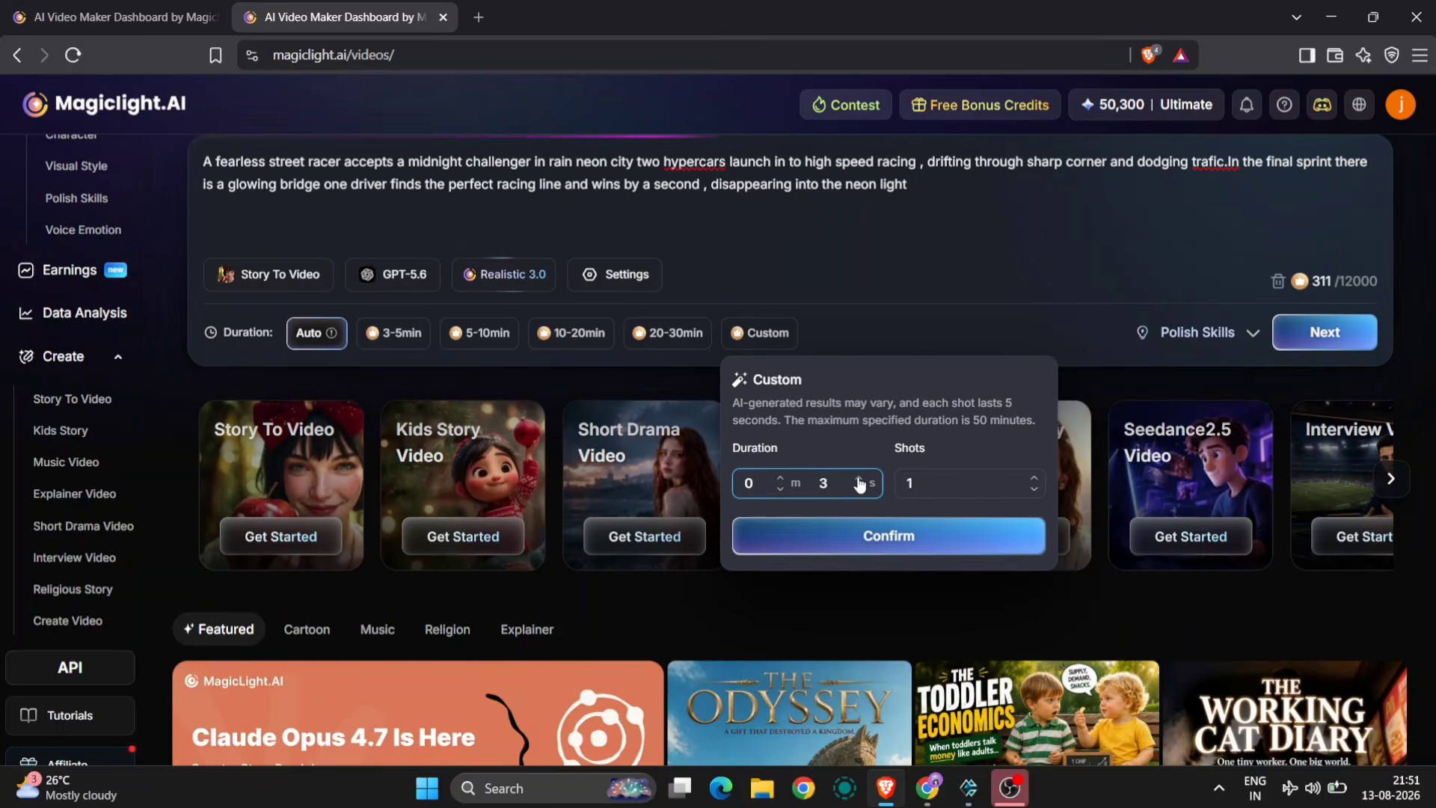
triple_click(859, 479)
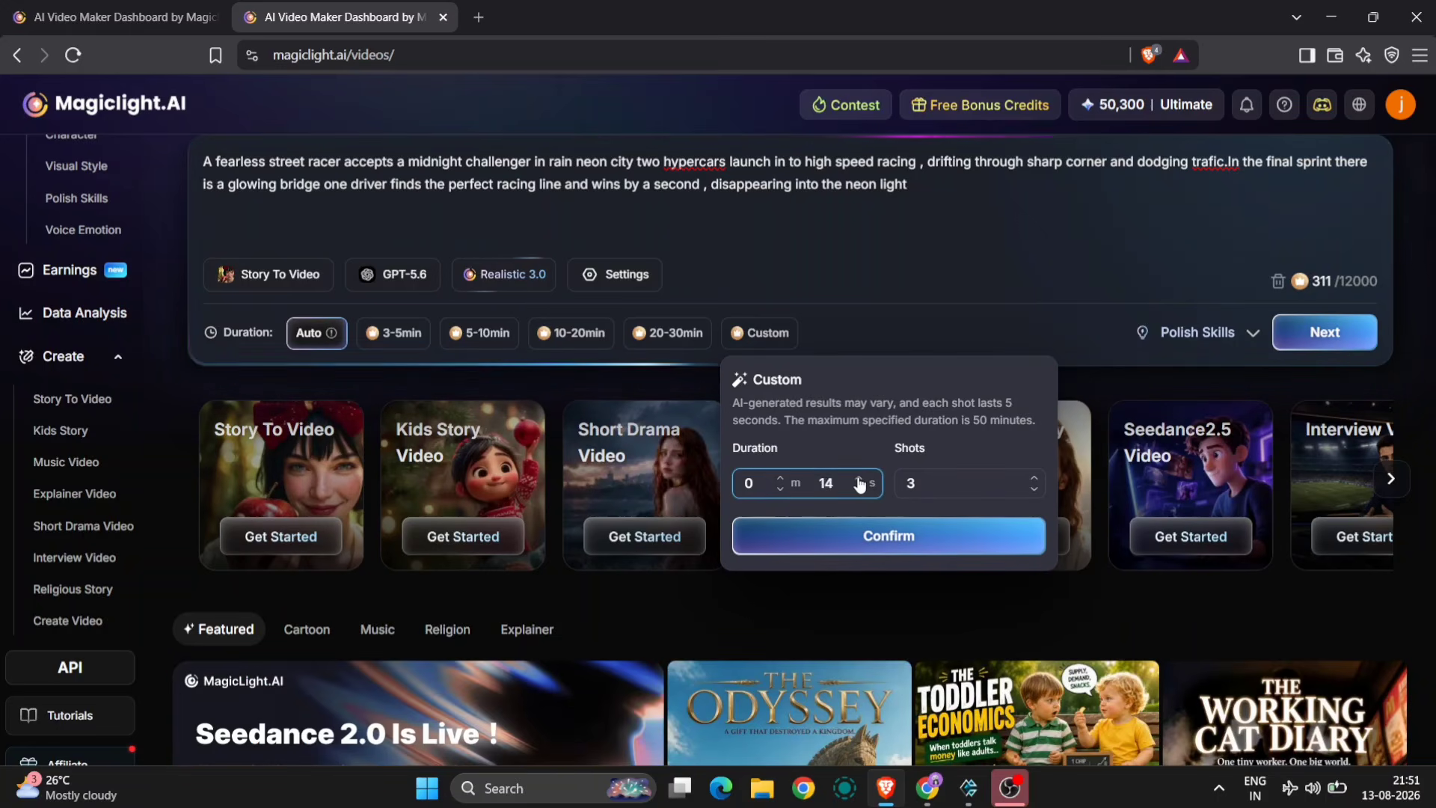
triple_click(858, 478)
double_click(859, 479)
triple_click(858, 479)
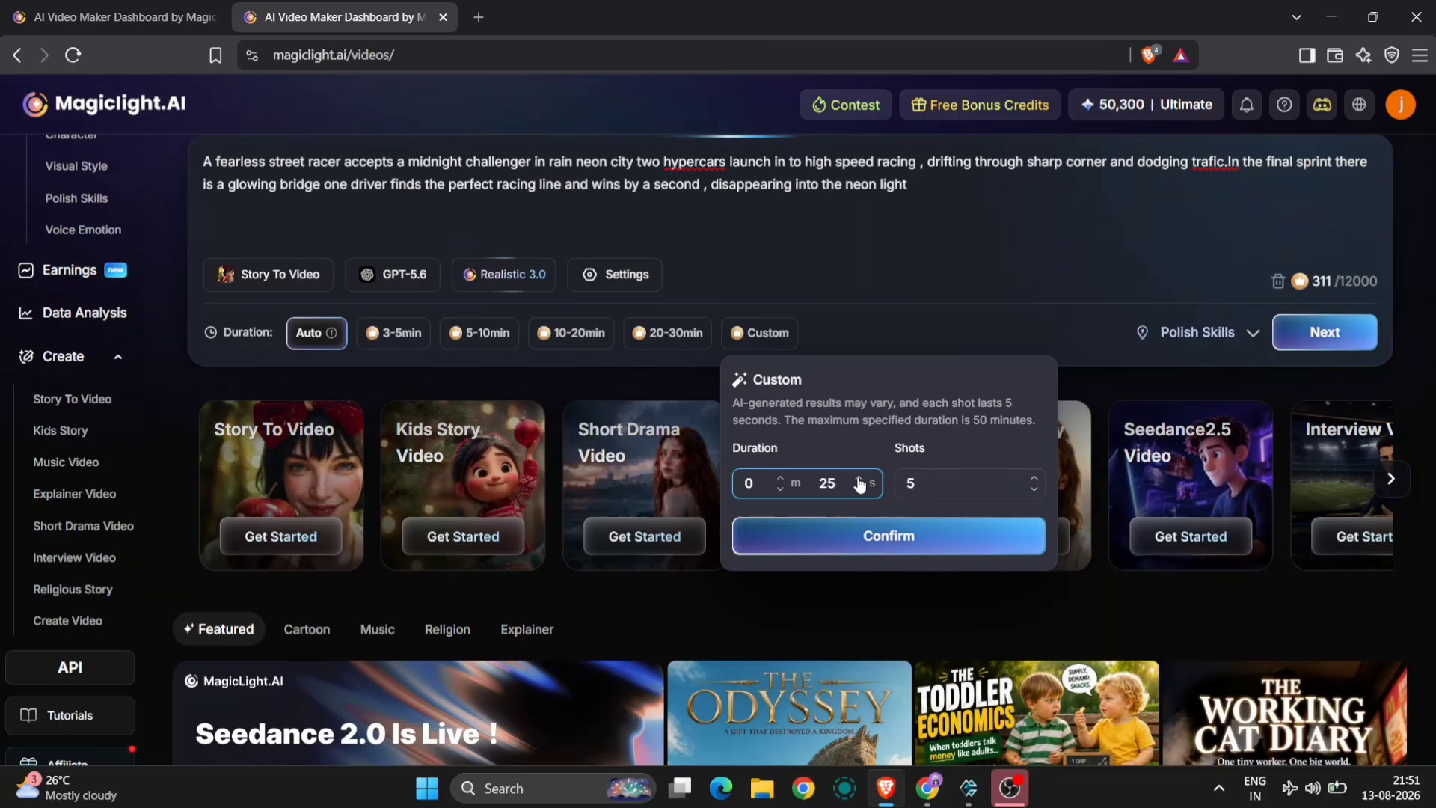
click(859, 479)
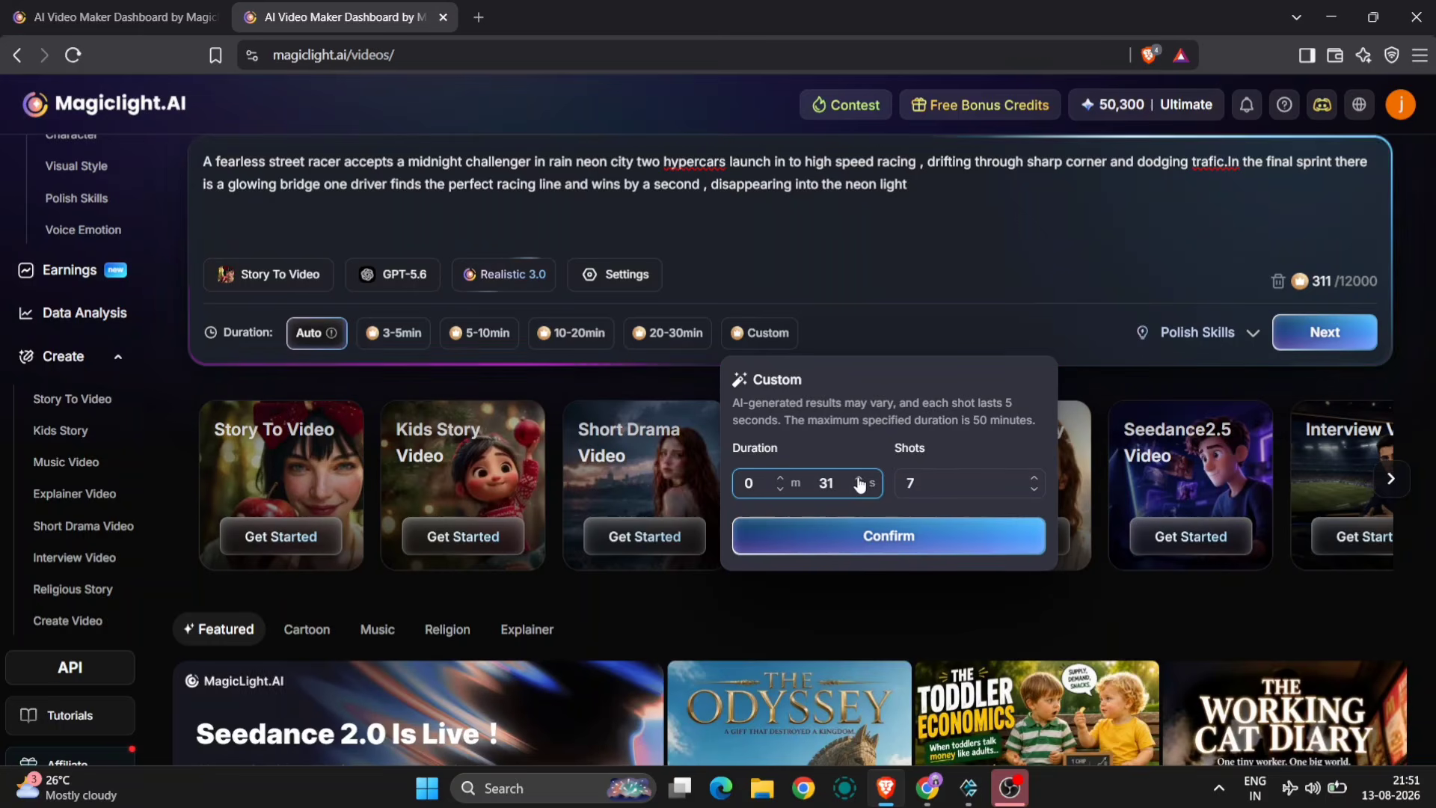
click(858, 479)
click(859, 489)
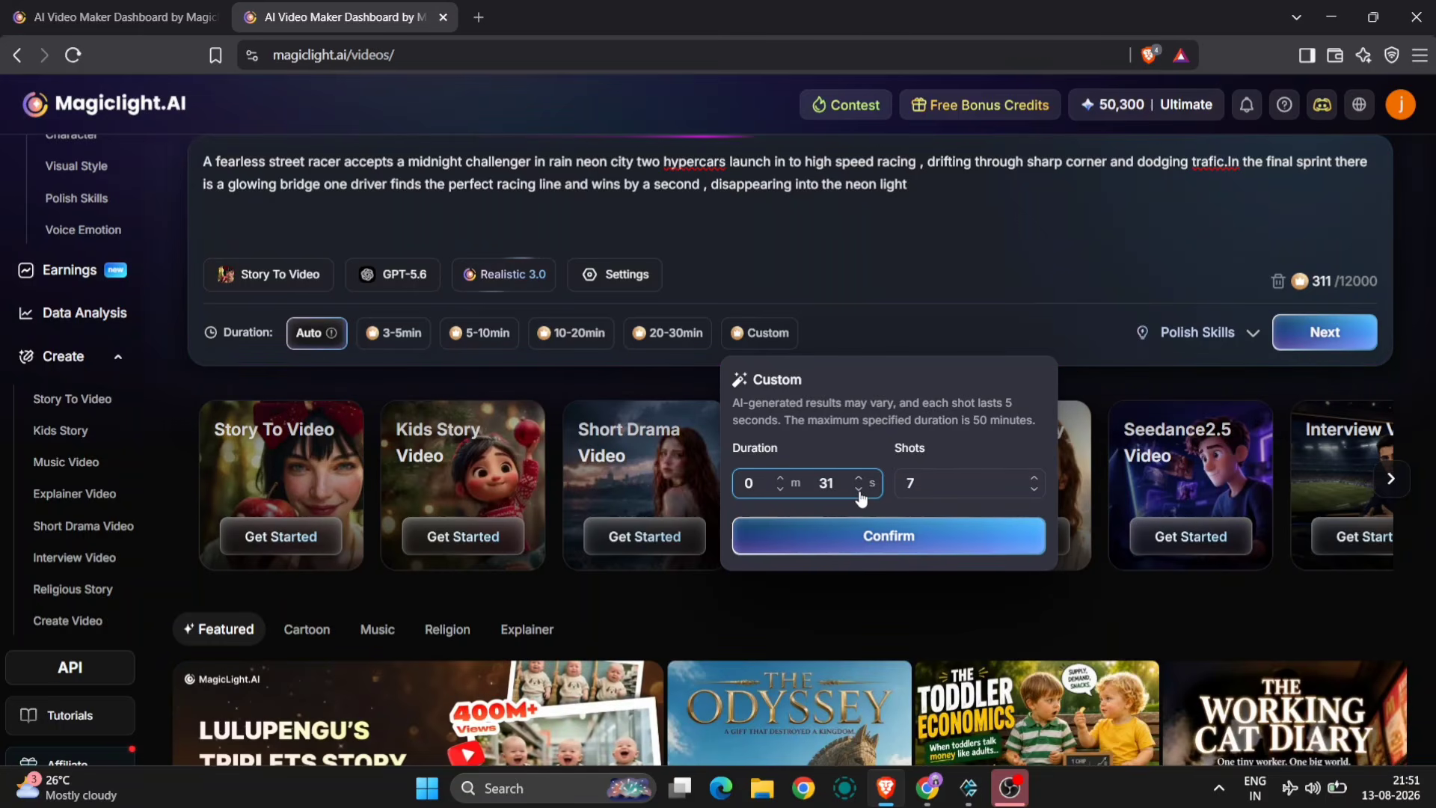
click(1034, 482)
click(1034, 480)
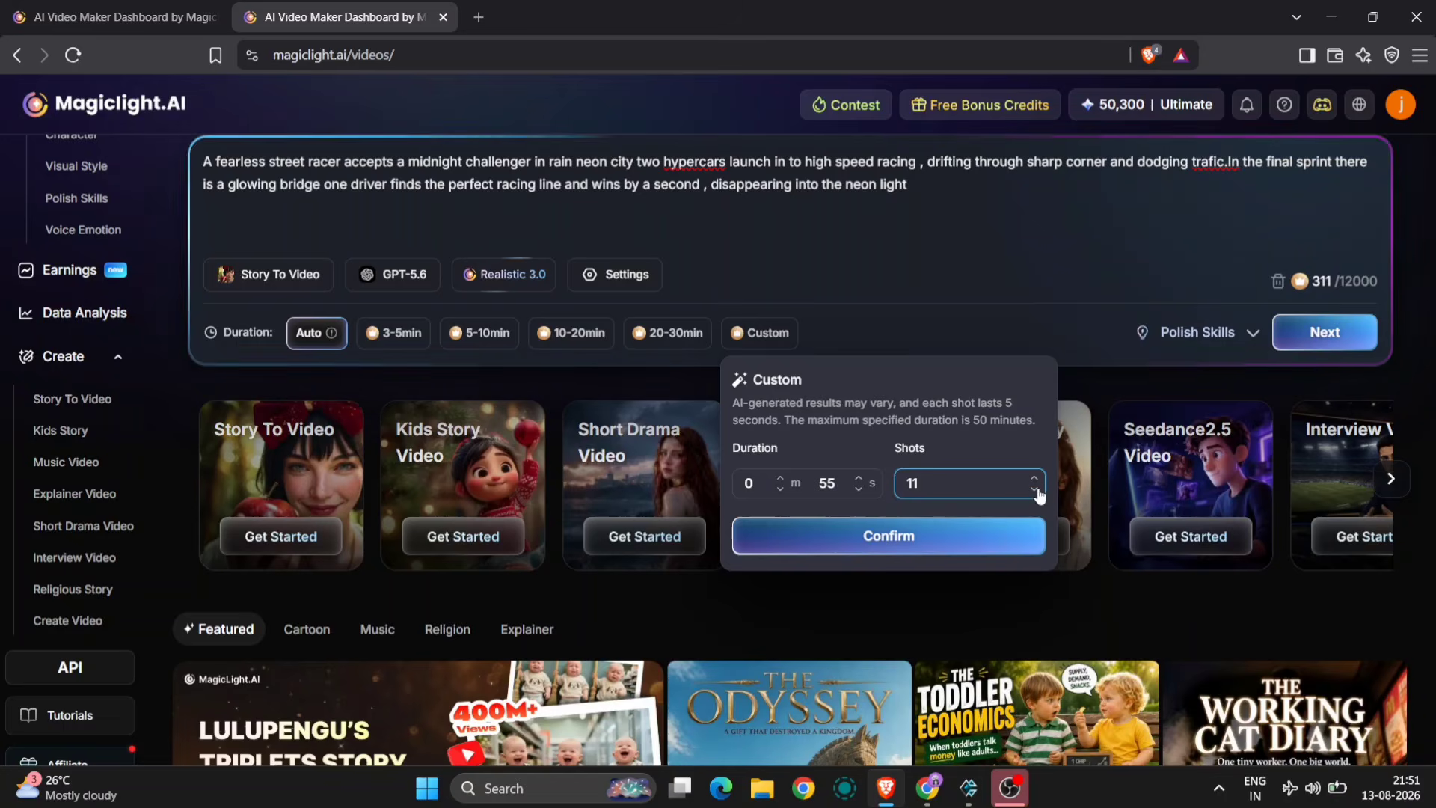
click(1035, 490)
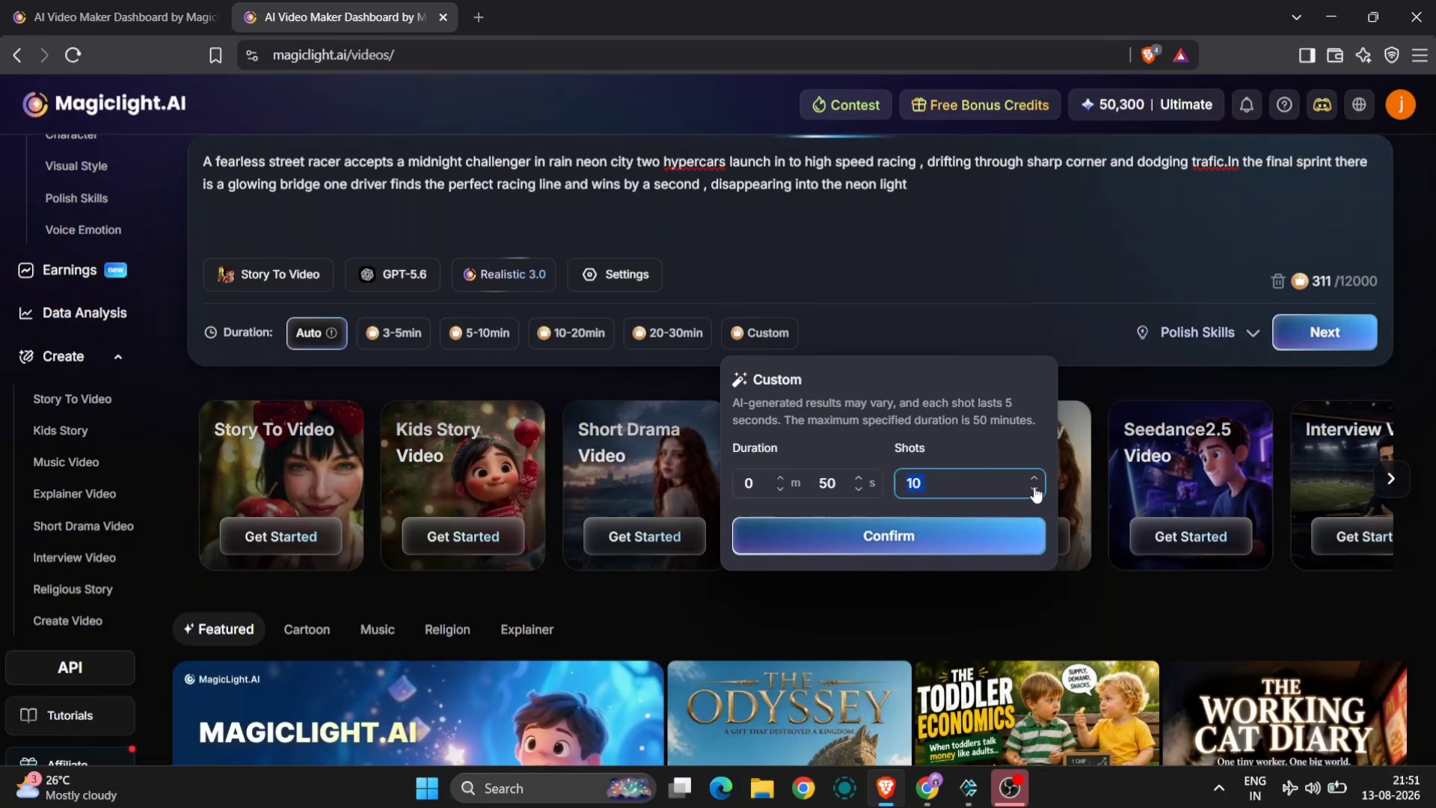
click(1035, 490)
click(1034, 489)
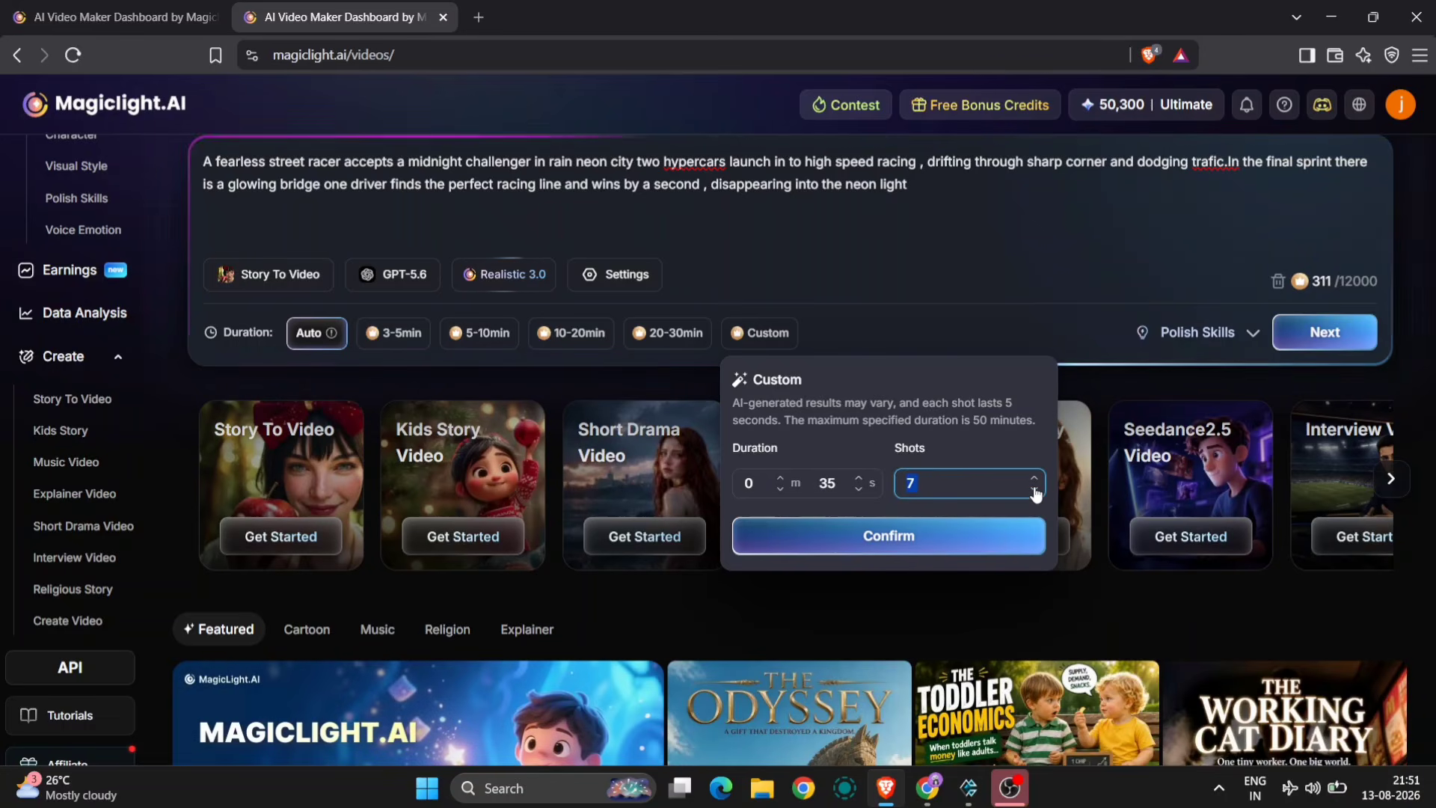
click(1034, 477)
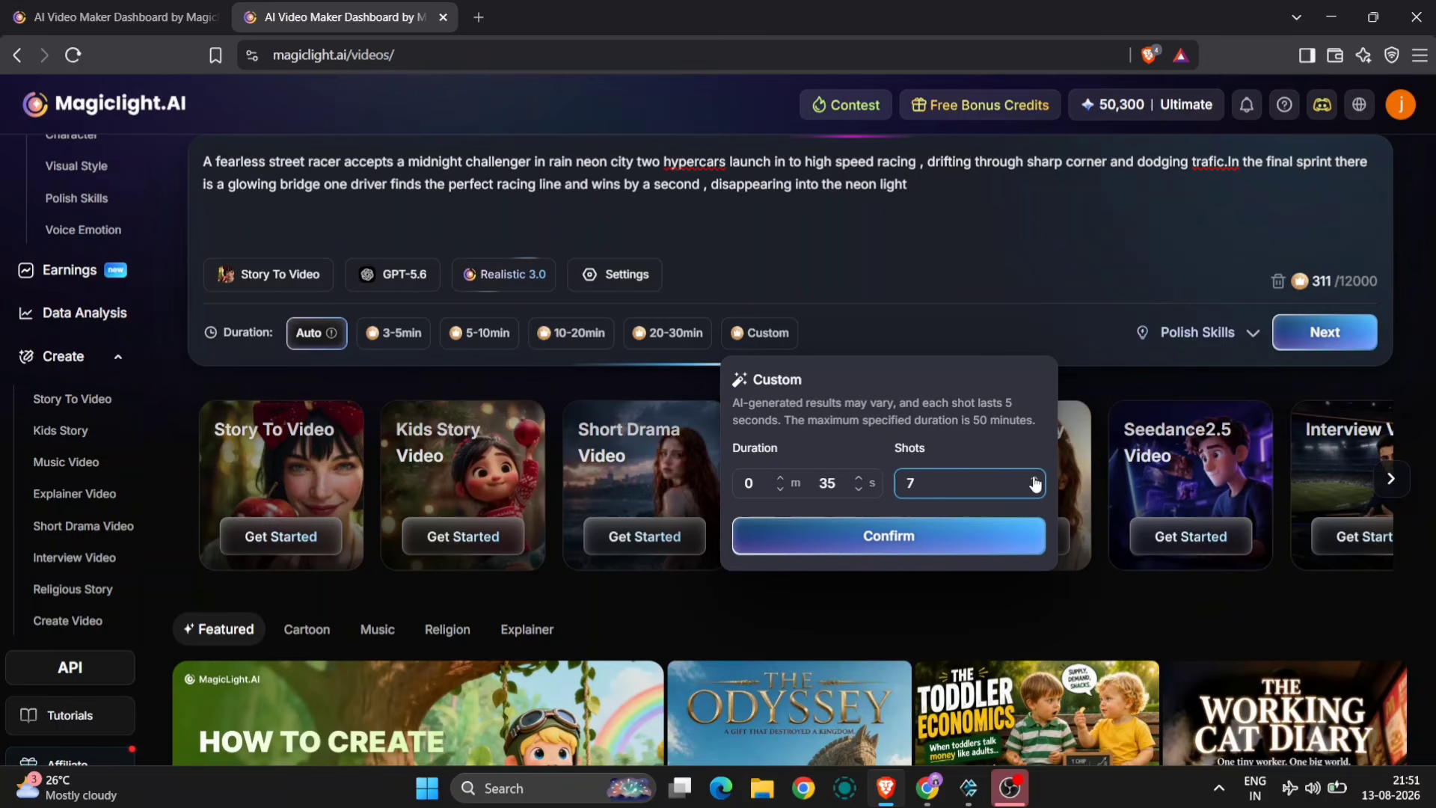
click(918, 529)
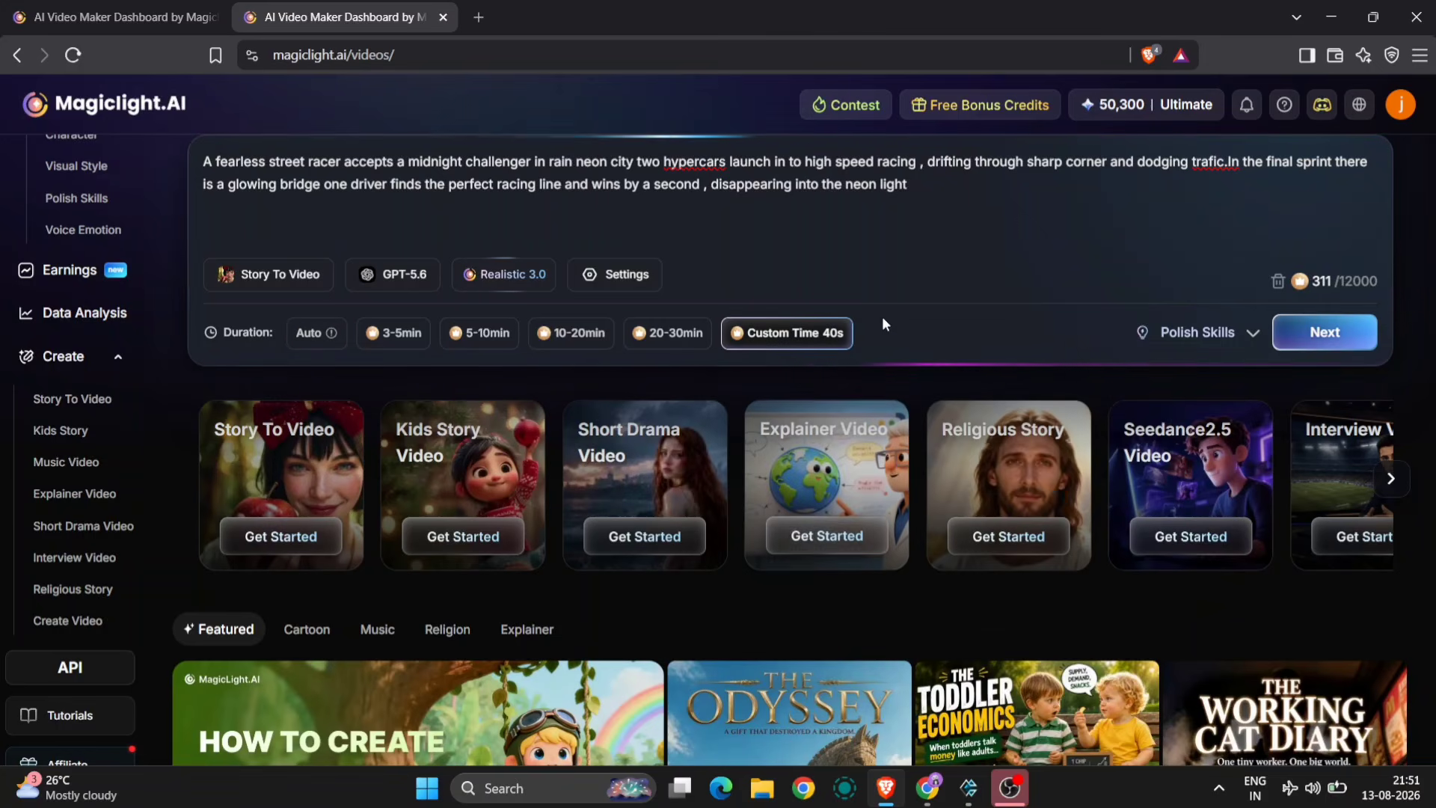
Apply the Smart Polish skill to the story prompt
click(1241, 332)
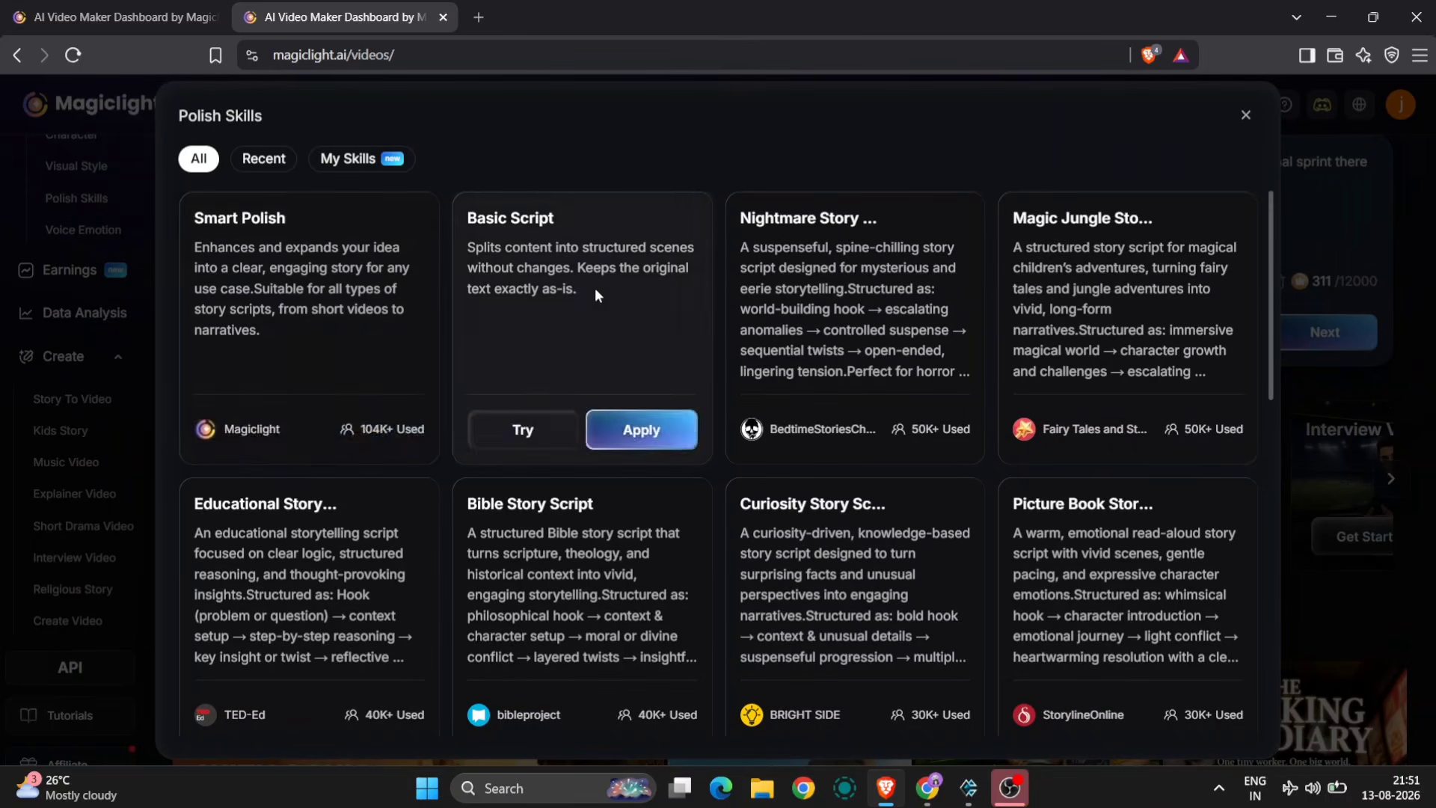
click(275, 425)
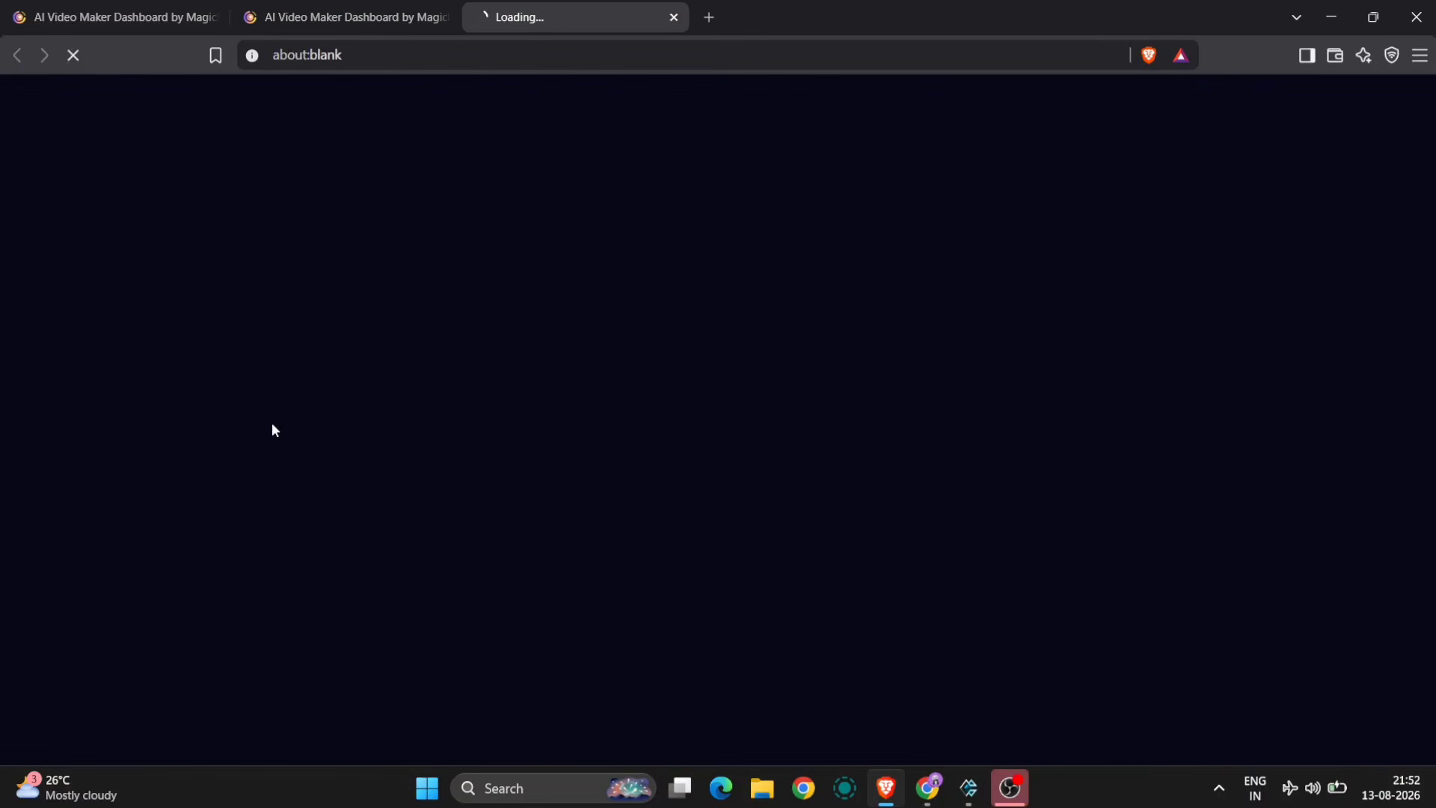
click(375, 6)
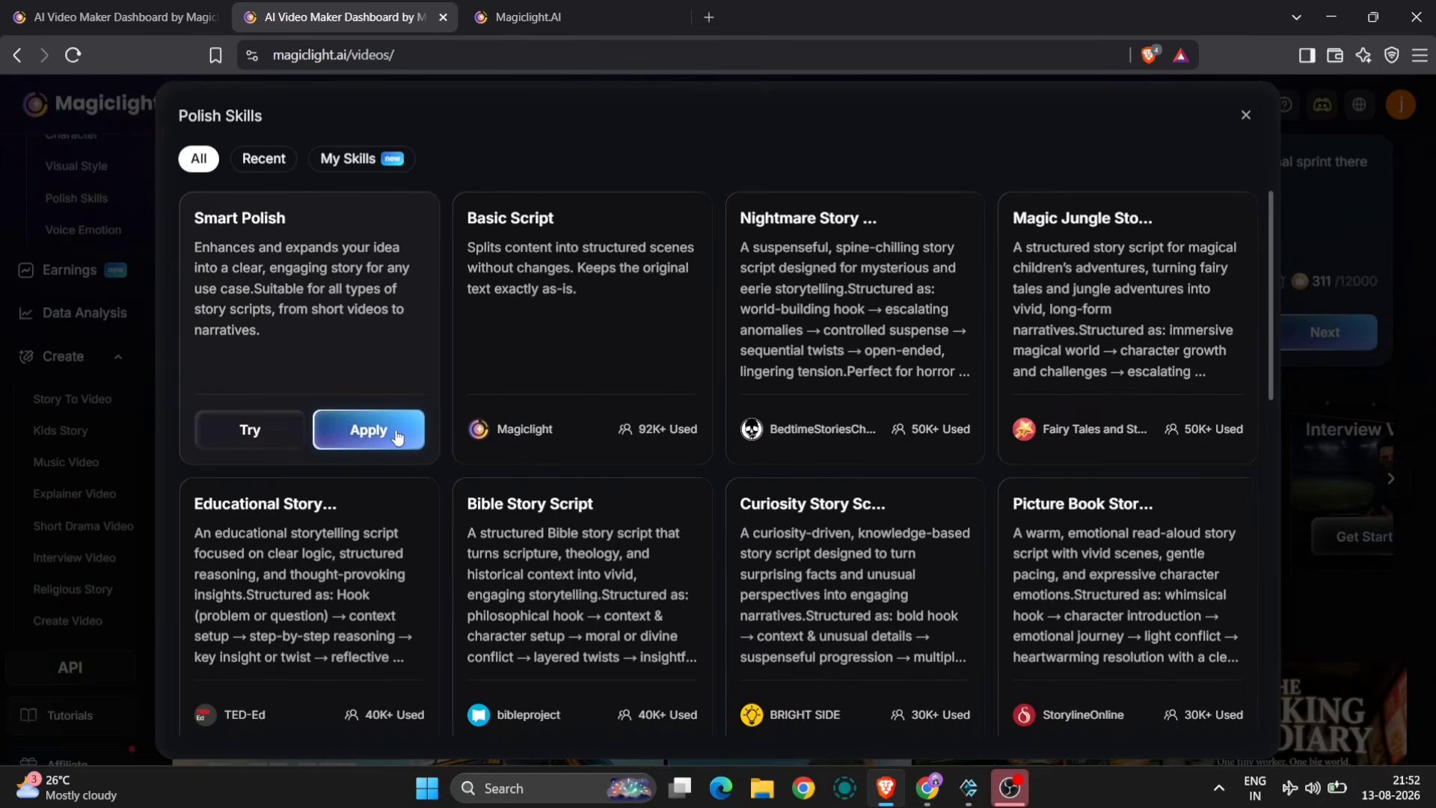
click(394, 432)
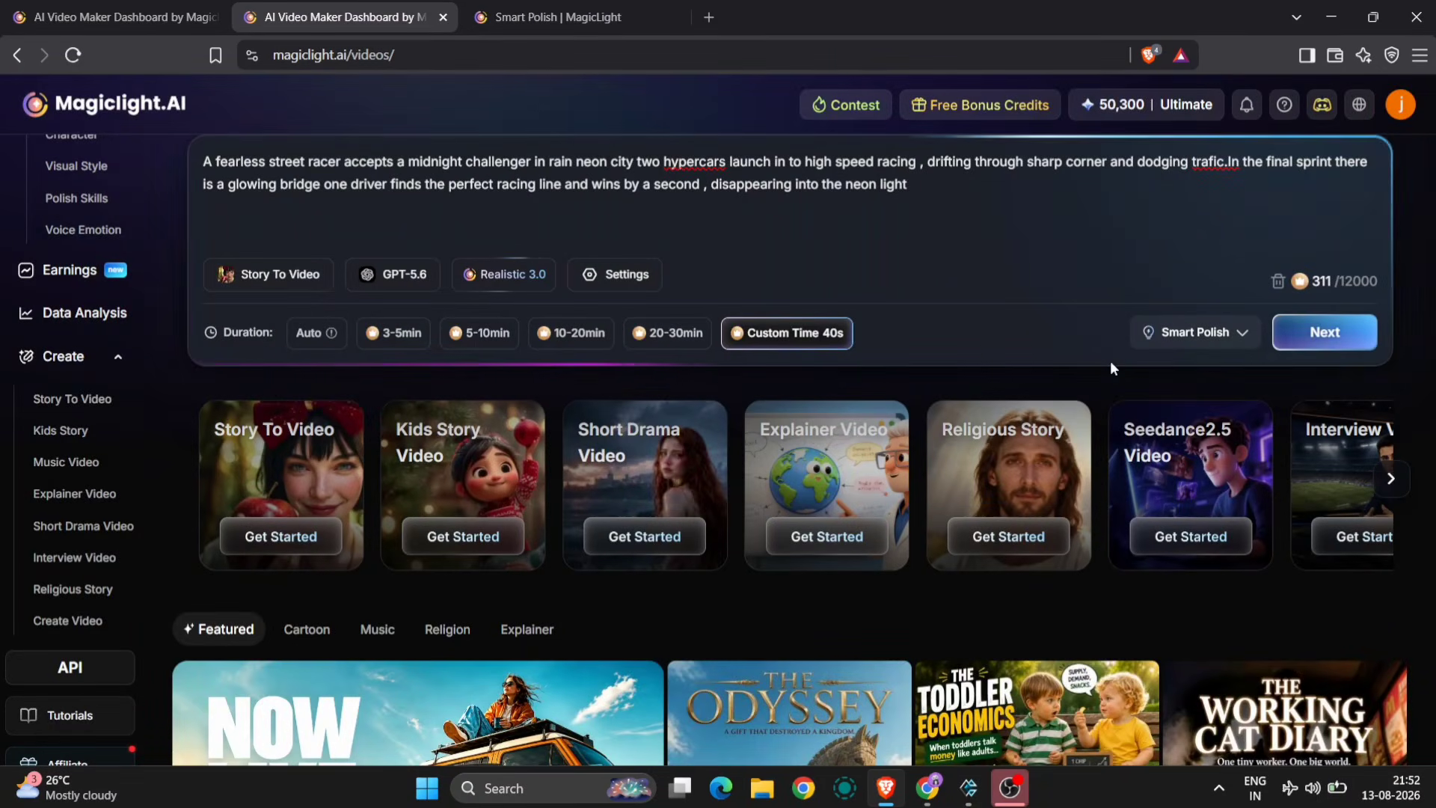
Submit the street racer prompt to generate the story script with its scenes and shots
click(1327, 335)
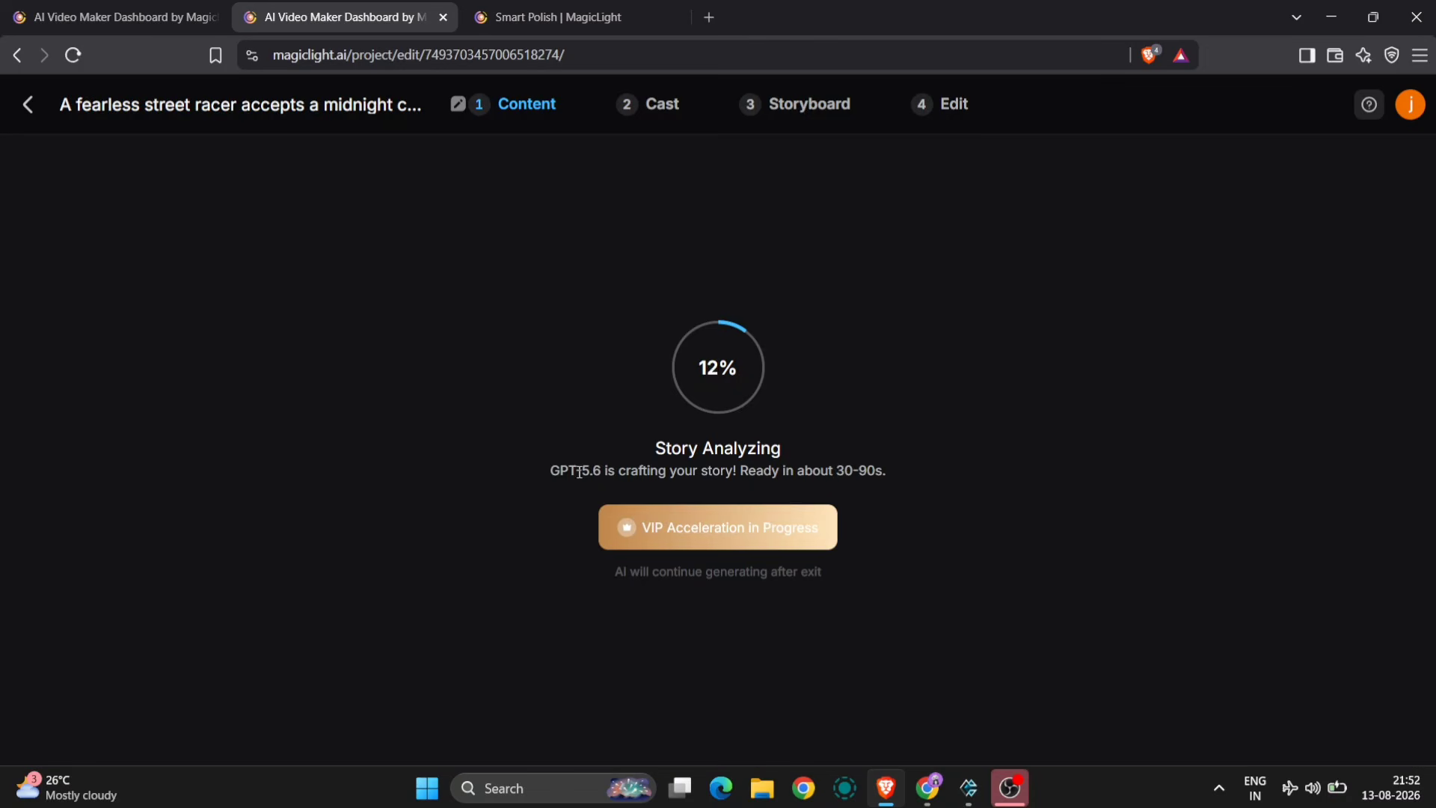
drag(552, 464, 866, 463)
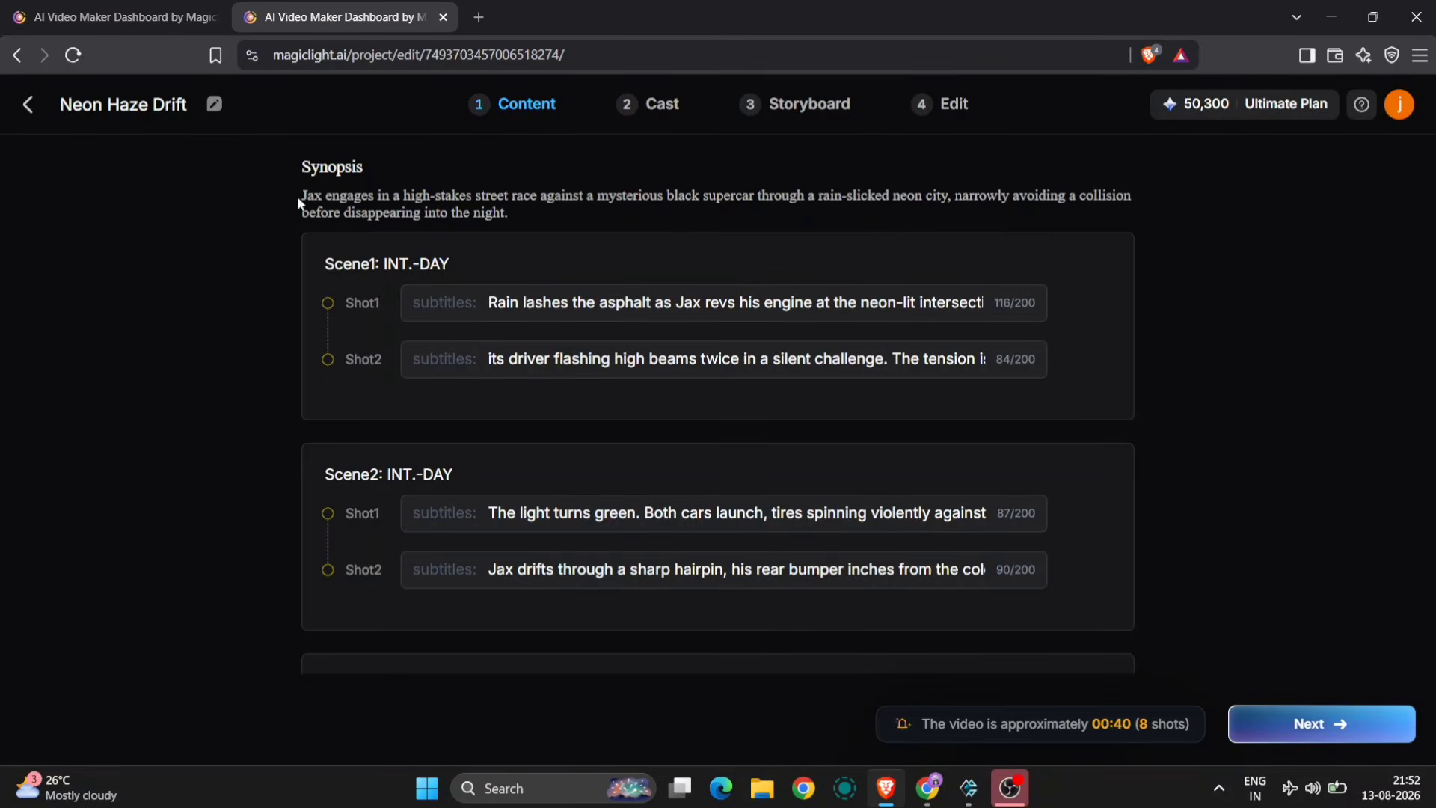
Review the generated script's synopsis and scene shots, and proceed to the character cast
drag(301, 196, 535, 214)
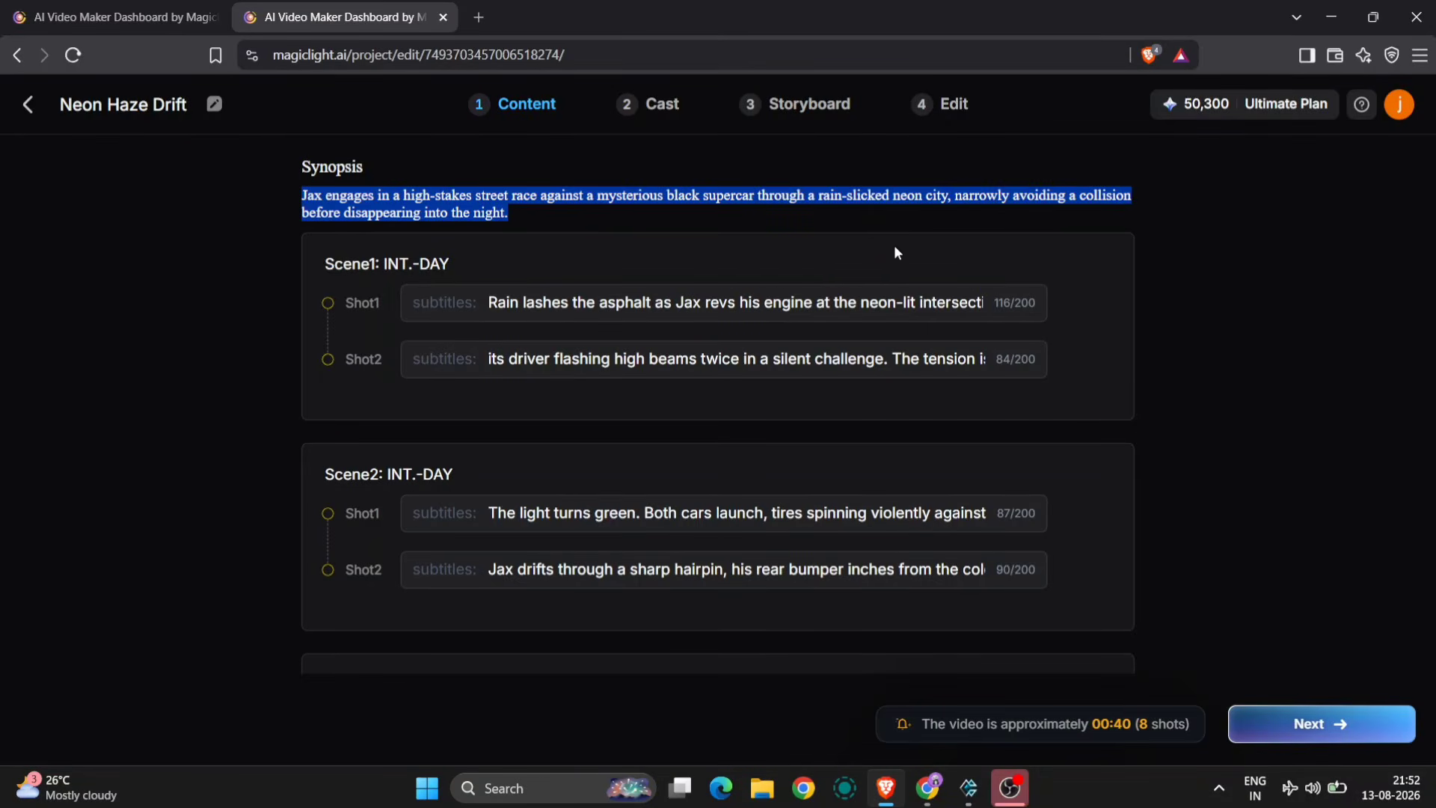
click(1099, 415)
scroll(1100, 415, down, 2)
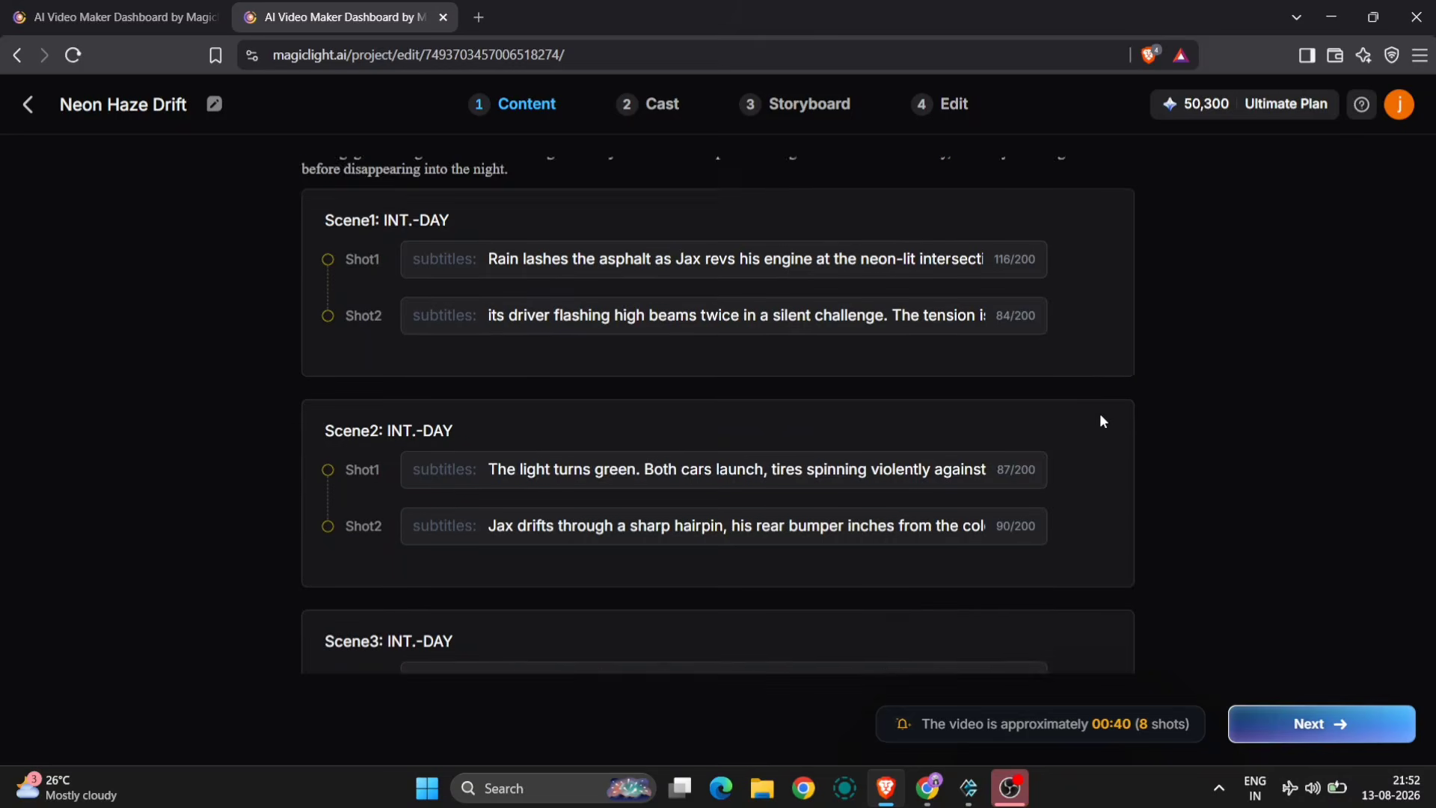
scroll(1099, 420, down, 4)
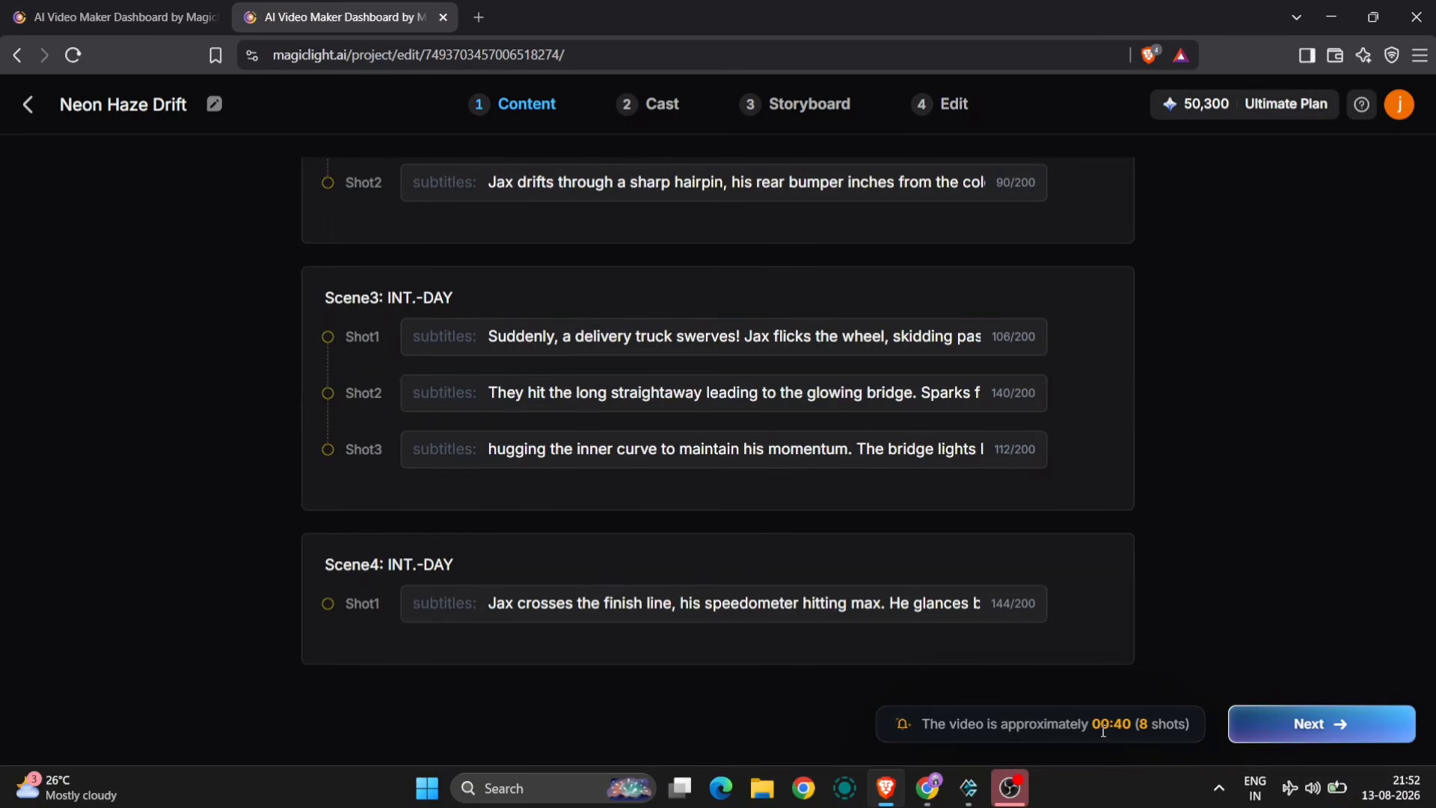
click(1321, 735)
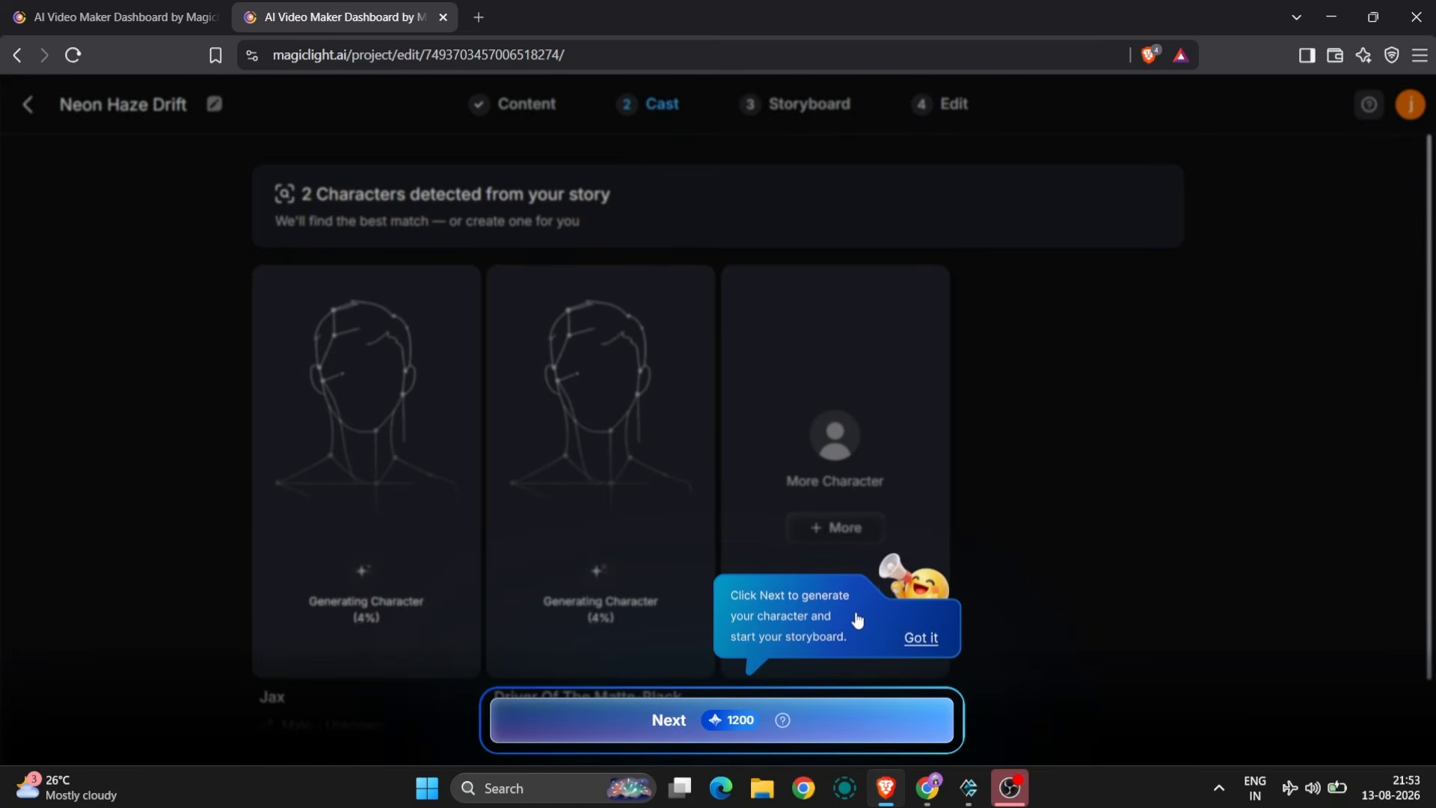
click(920, 638)
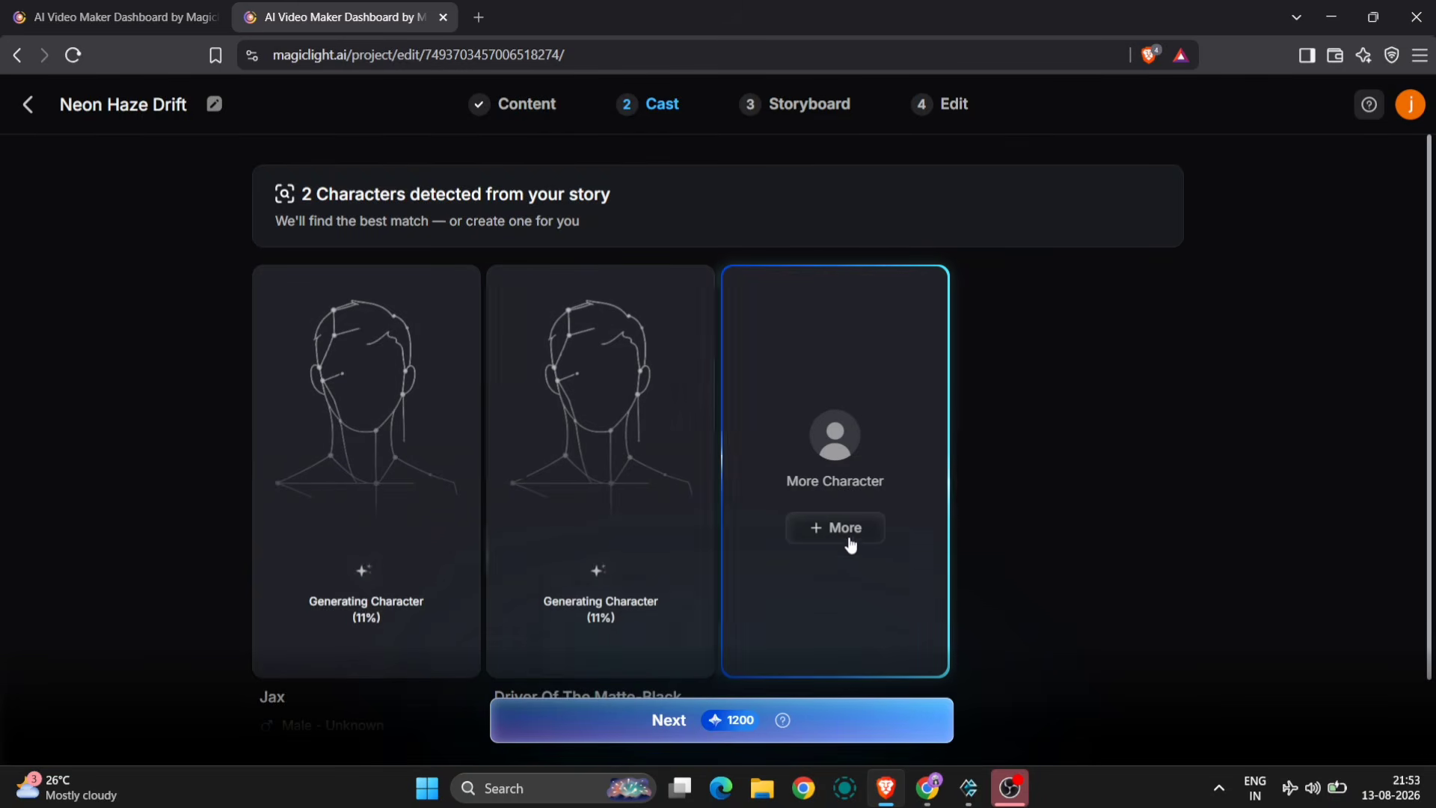
Keep the first suggested look with the cyan-trimmed jacket for Jax and generate the storyboard from the cast
scroll(915, 597, down, 2)
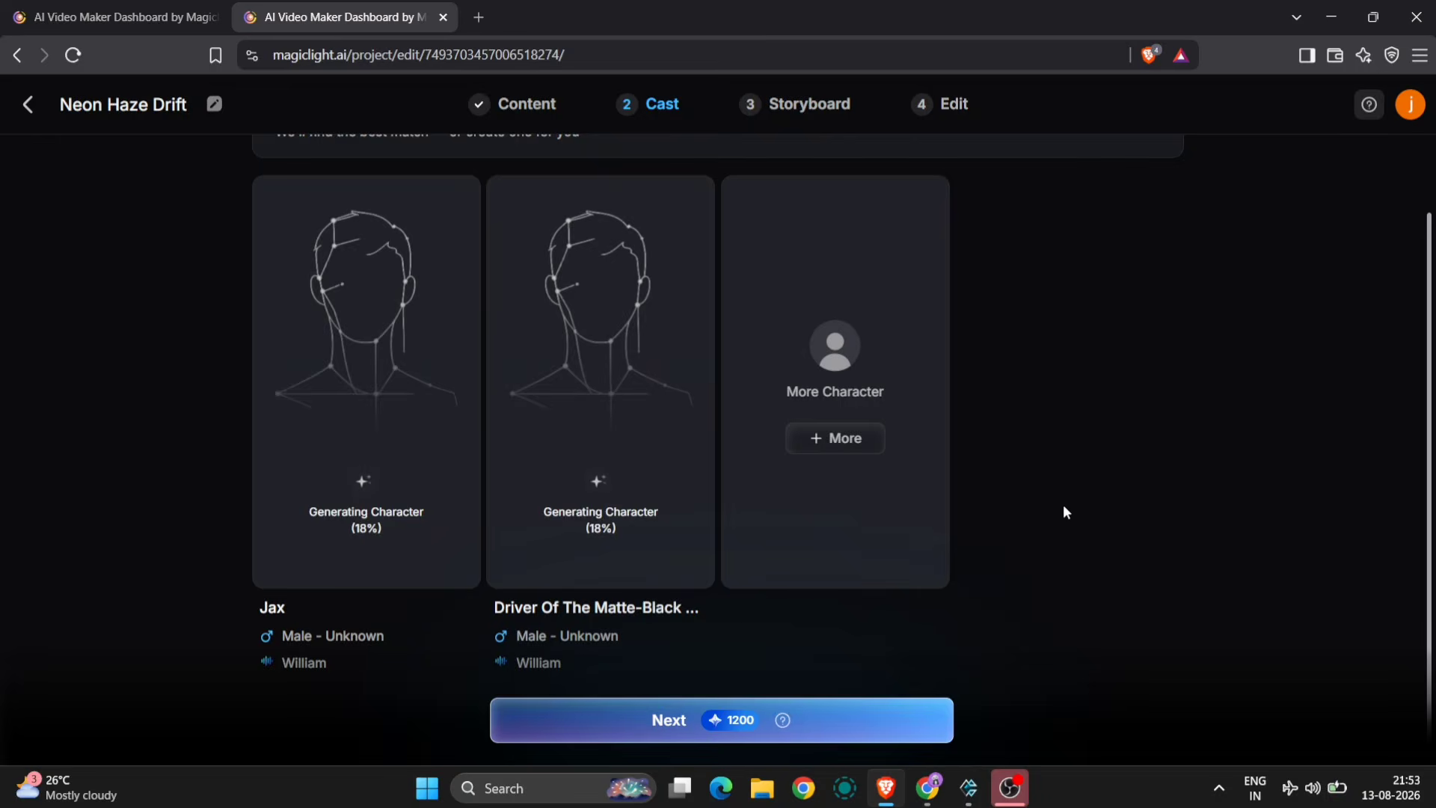
mouse_move(396, 330)
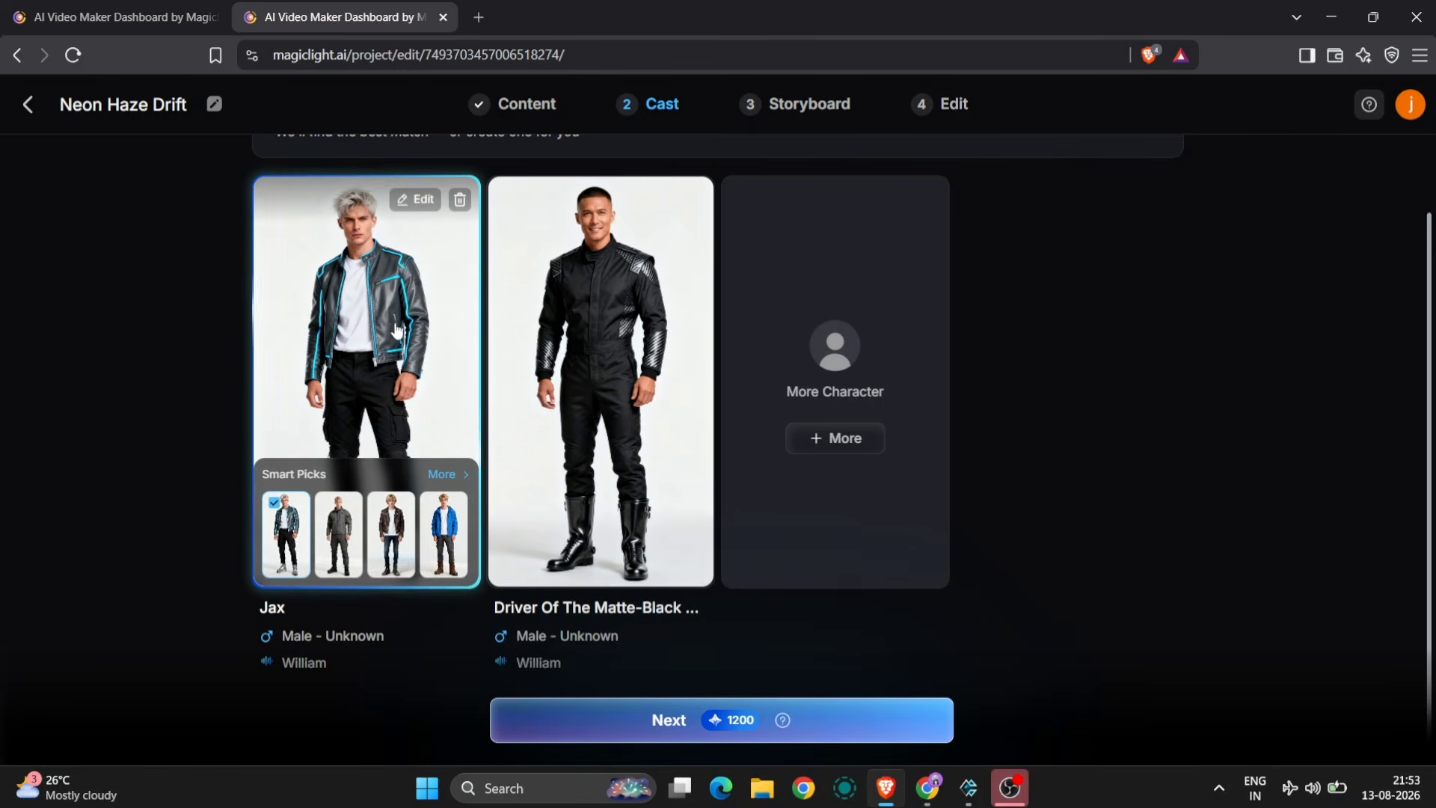
click(345, 525)
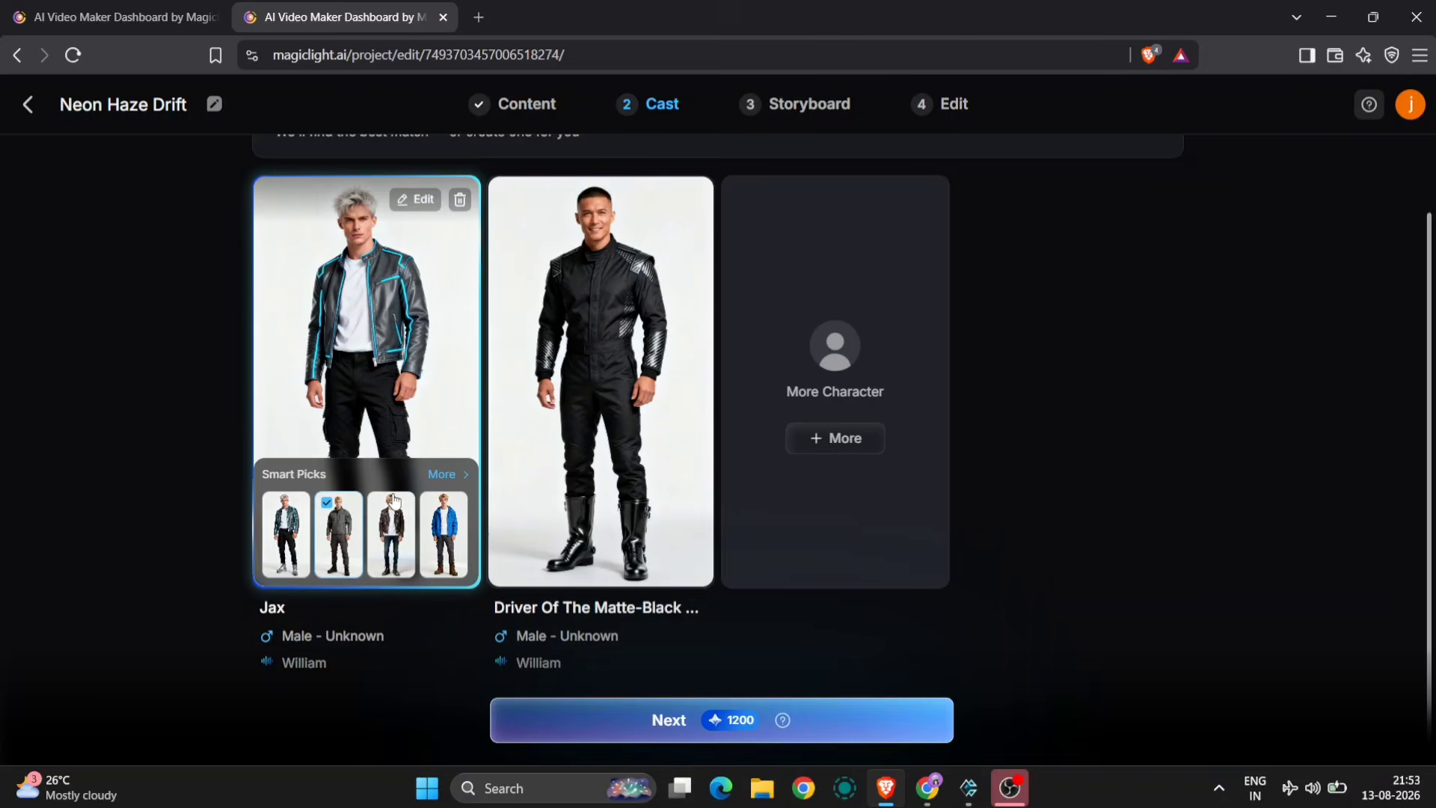
click(292, 533)
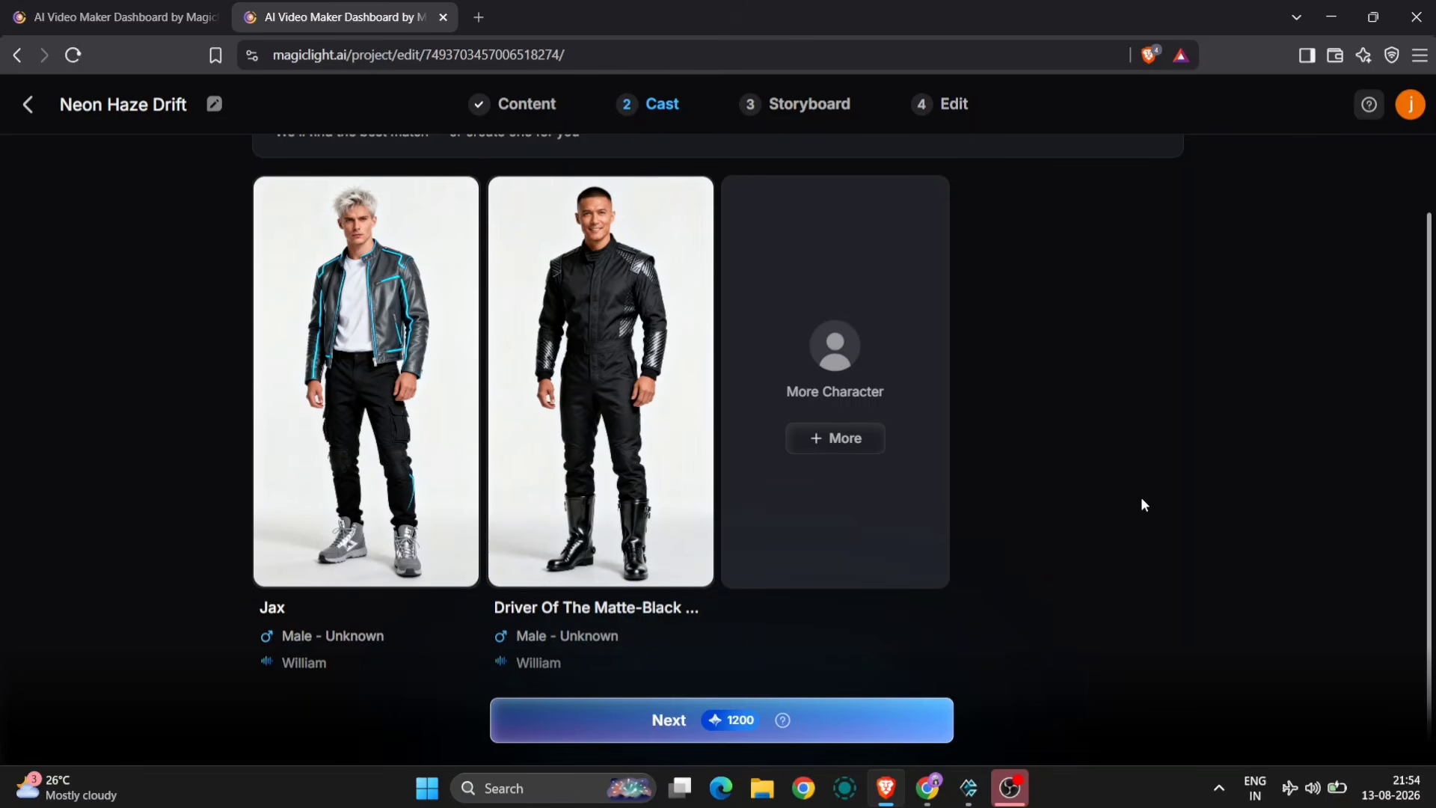
click(703, 723)
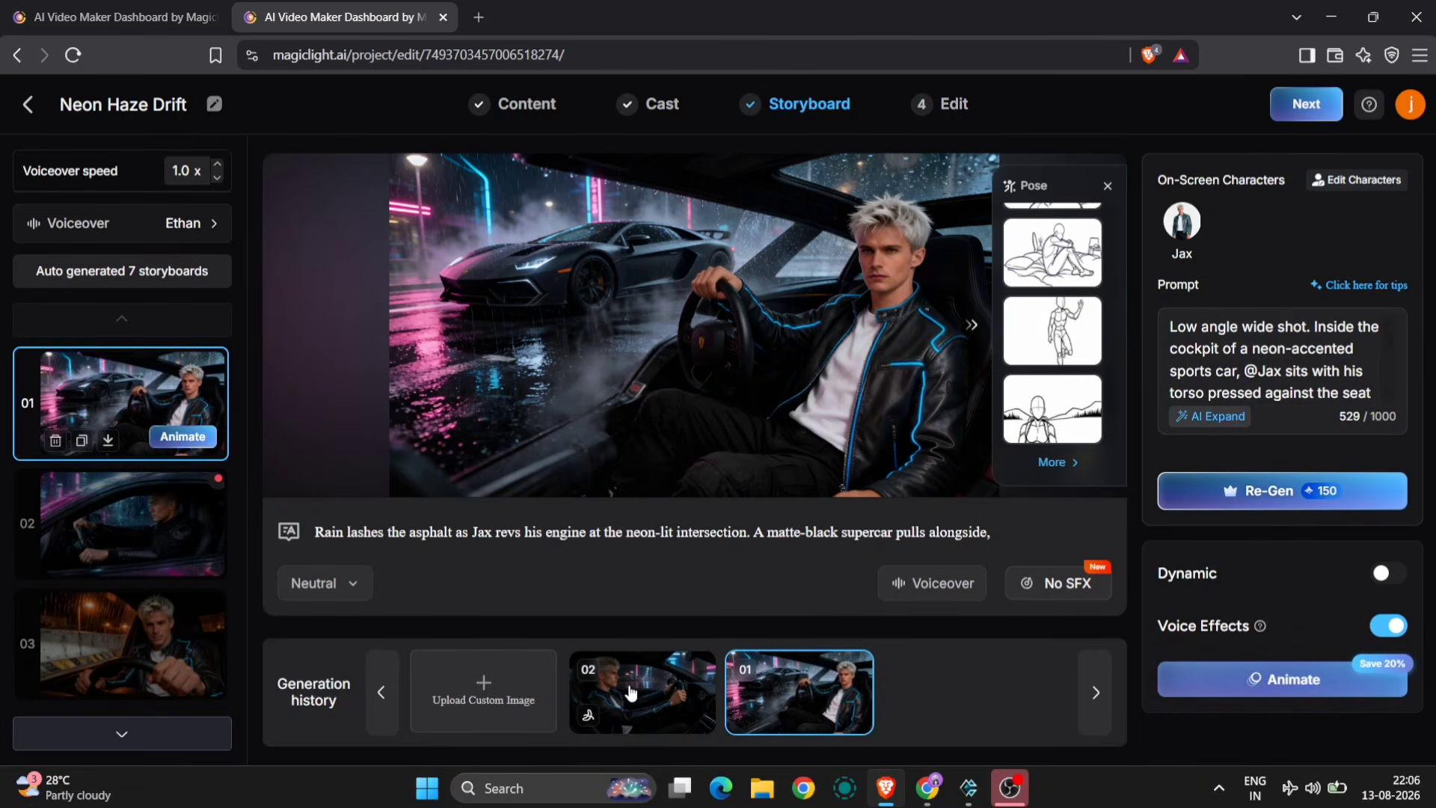
Use image 02 from the generation history for the first shot and look through the pose suggestions
click(660, 696)
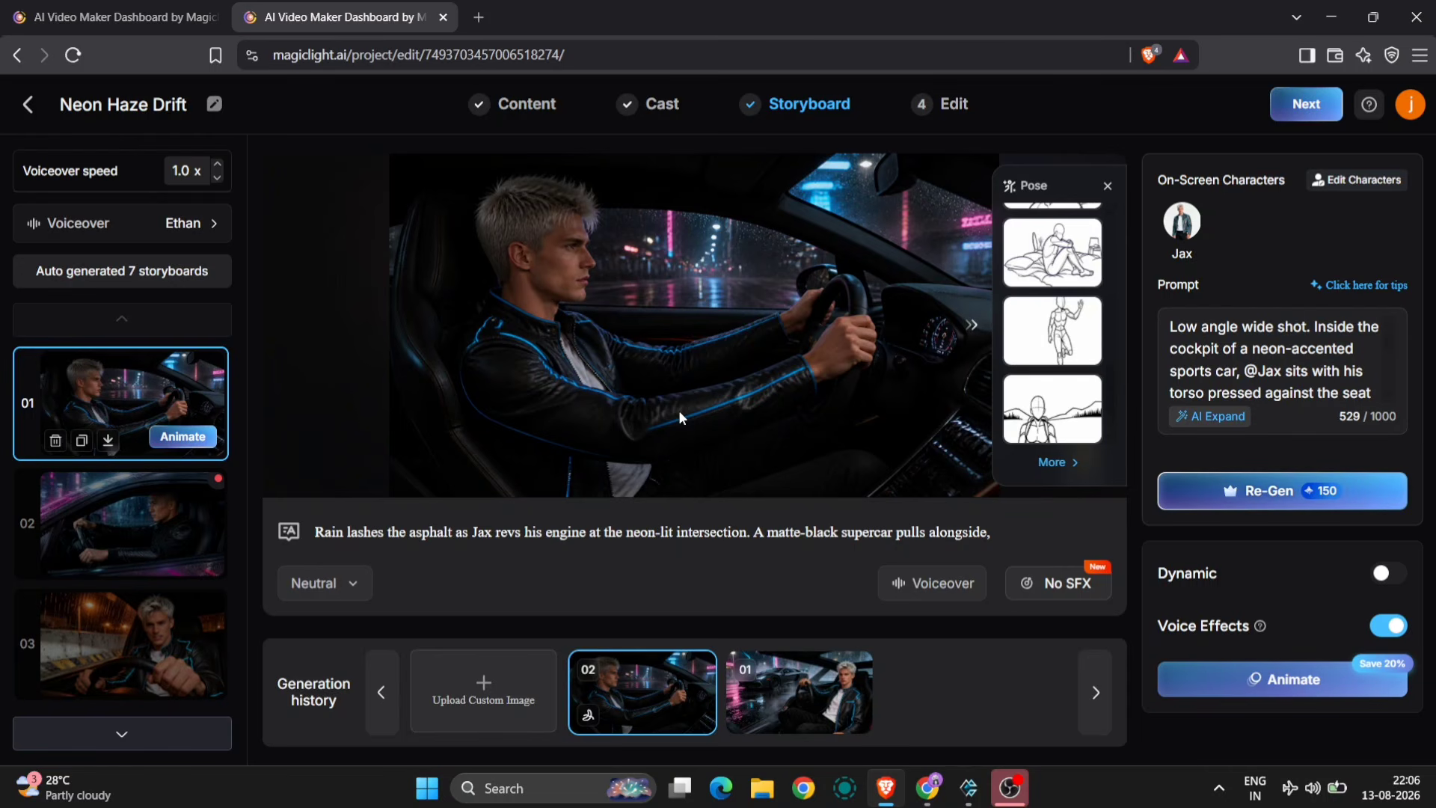
scroll(1069, 253, up, 4)
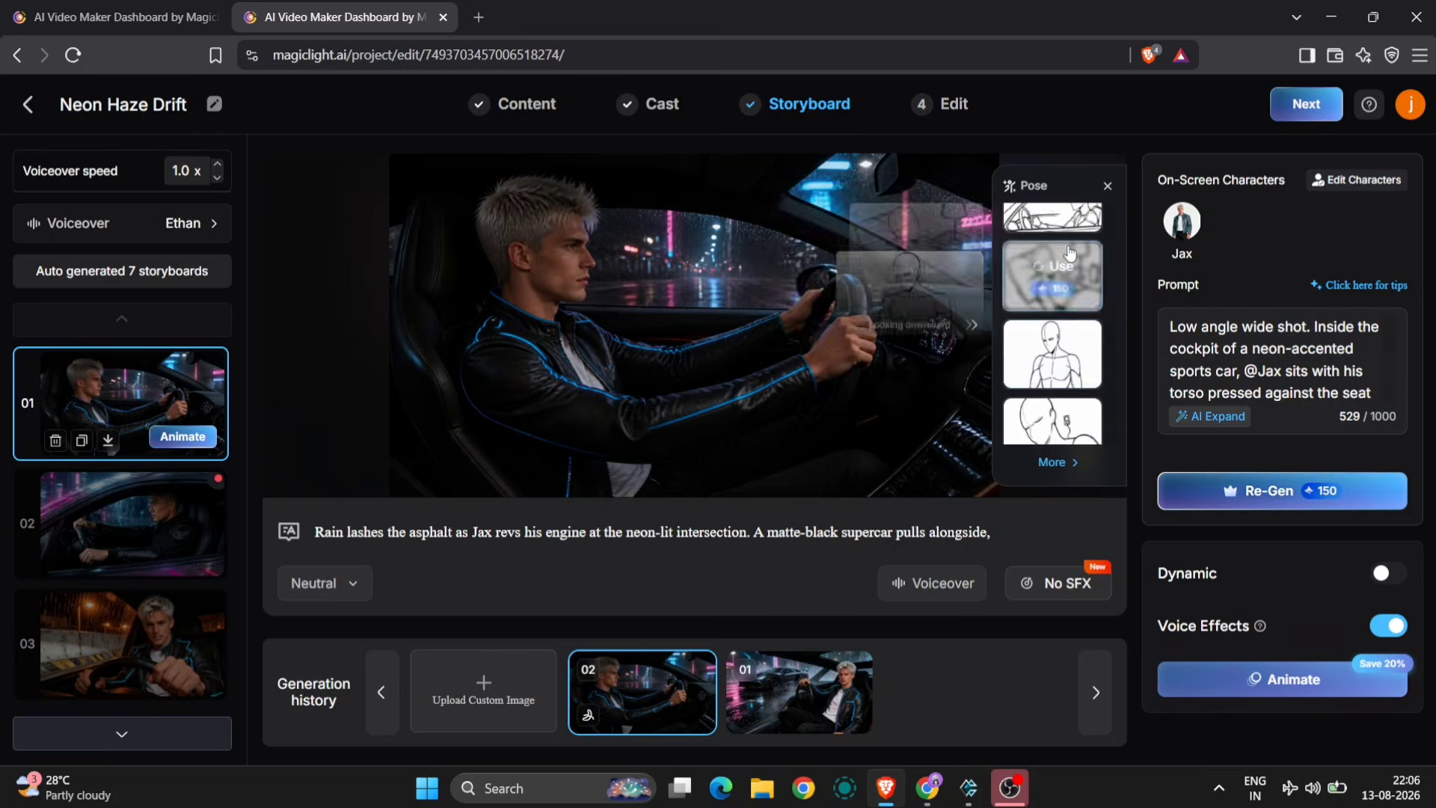
scroll(1069, 253, up, 2)
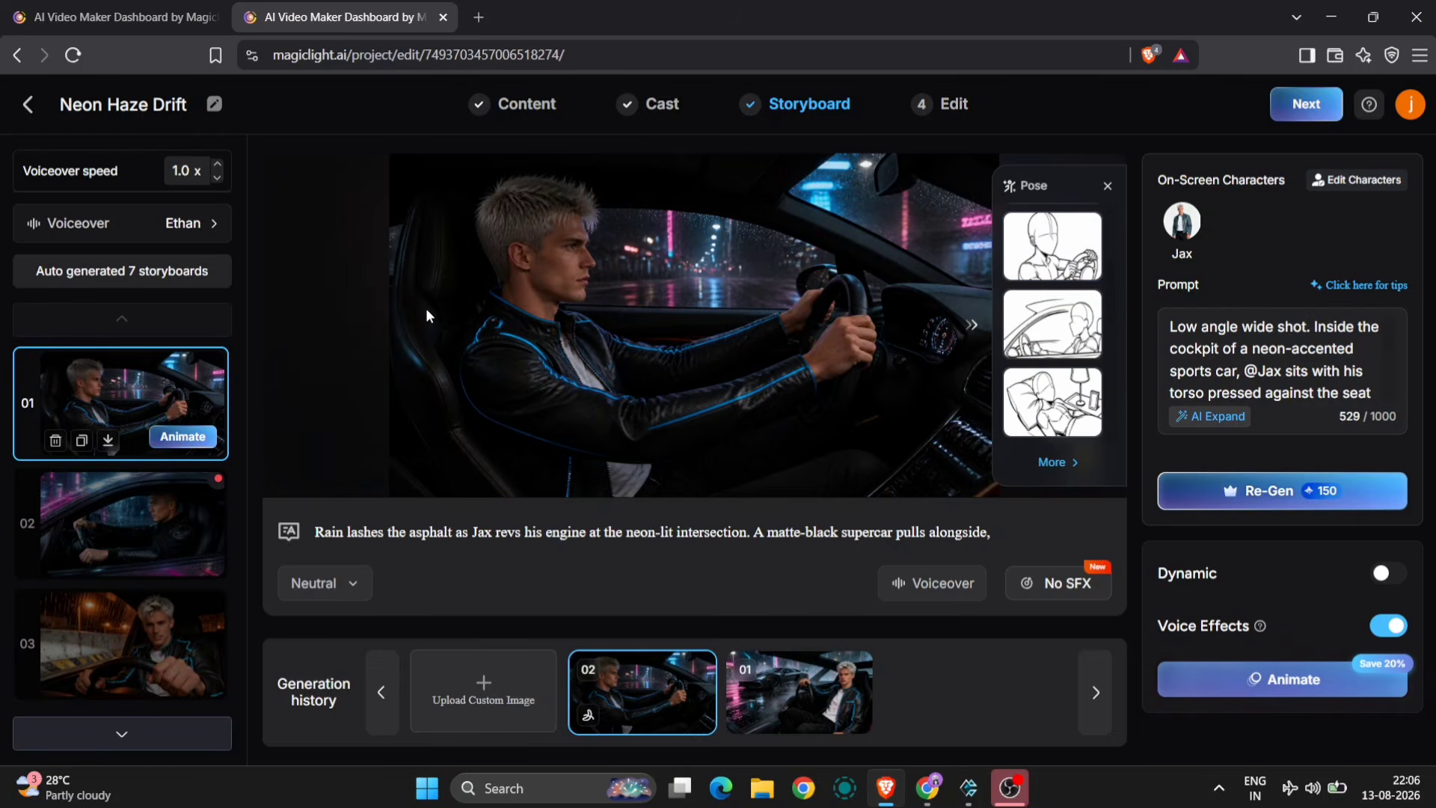
Look at the reference voice and voice cloning options, and set the voiceover to William
click(97, 223)
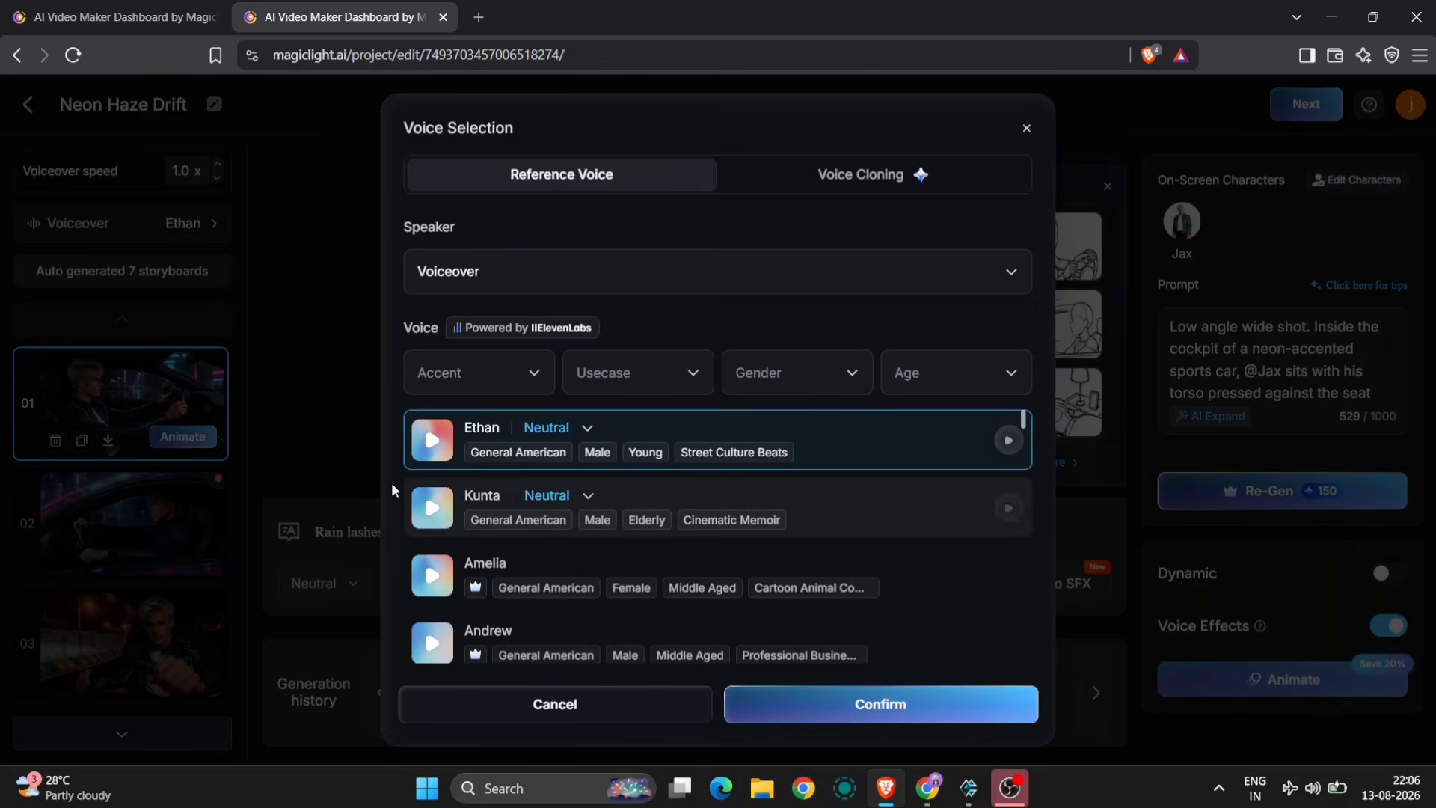
key(XF86AudioRaiseVolume)
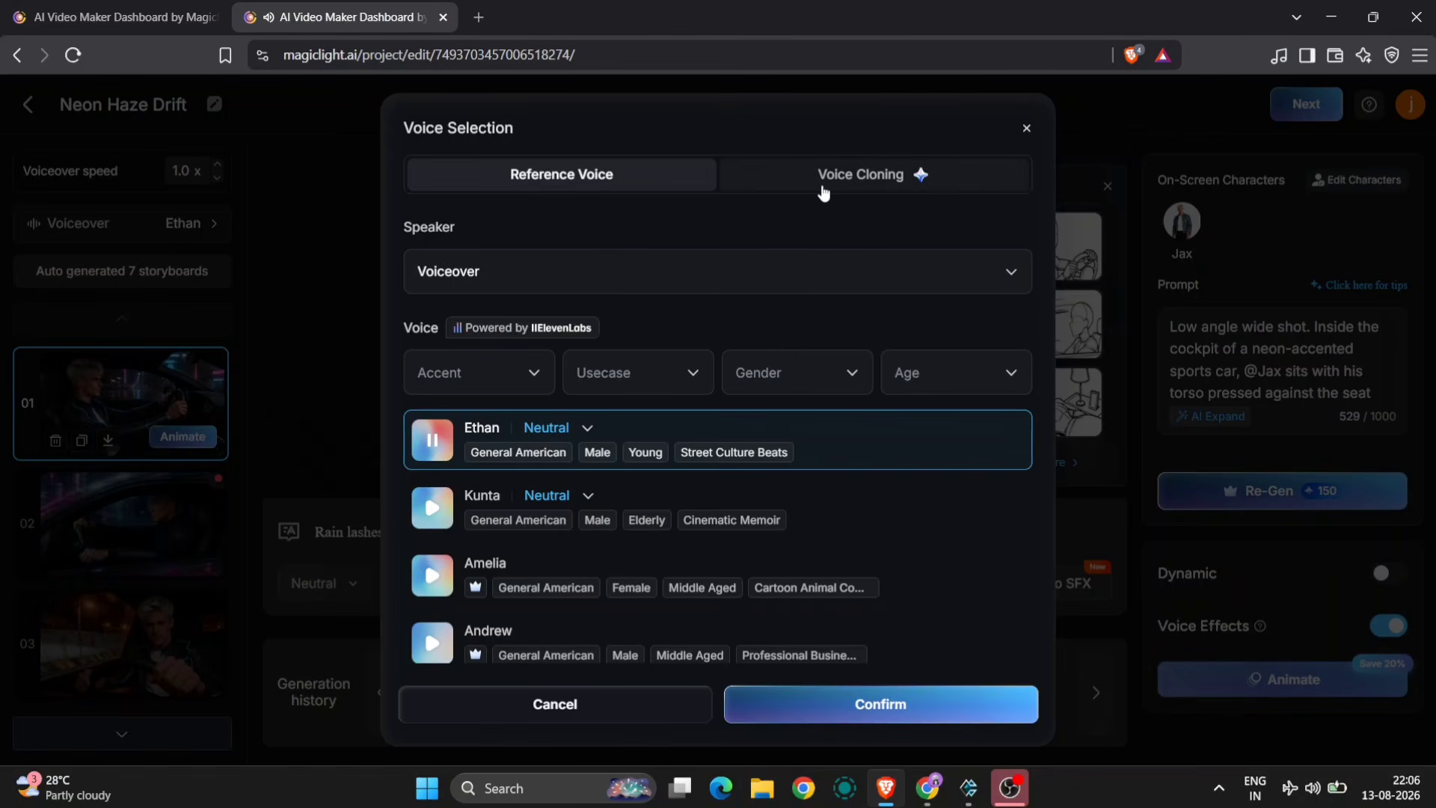
click(823, 193)
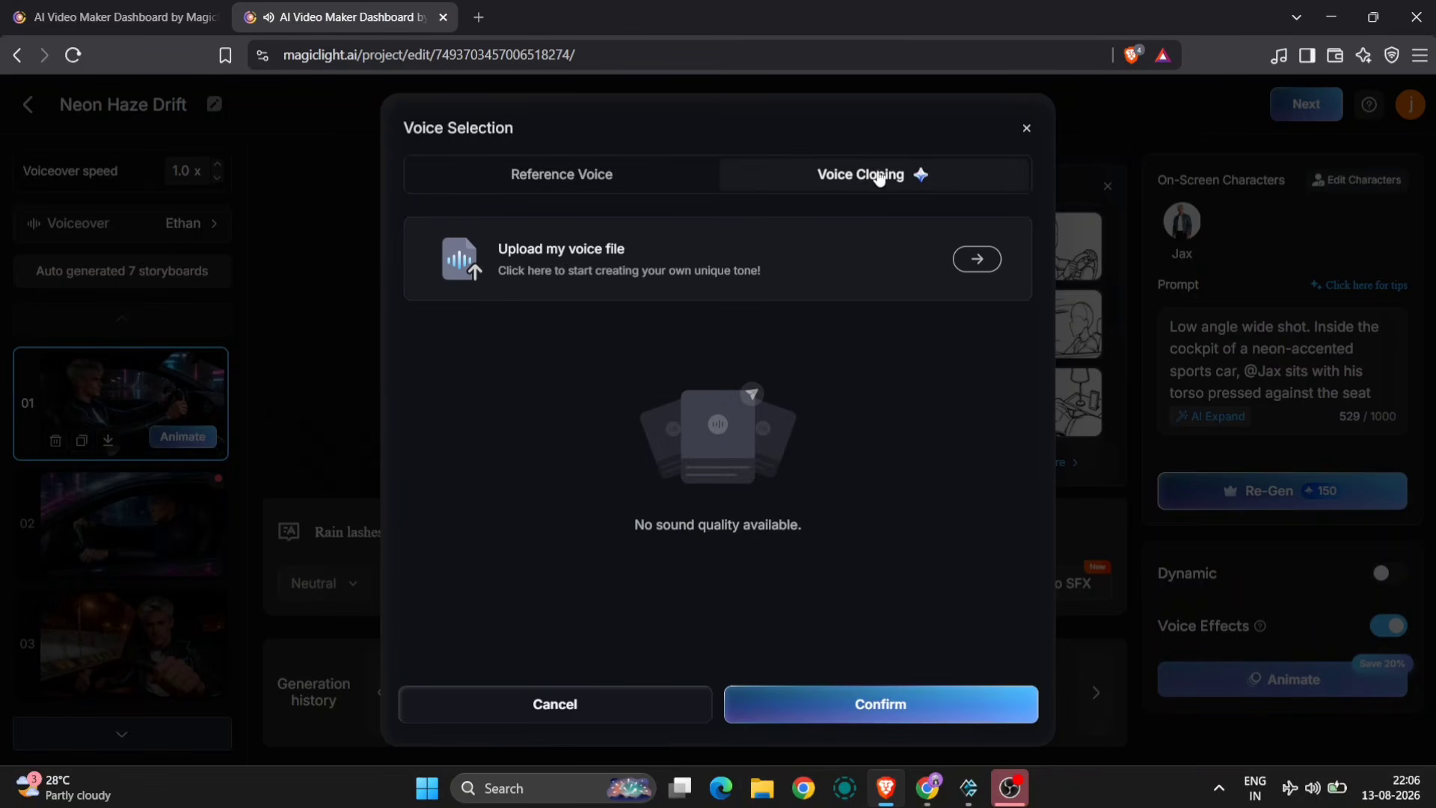
click(670, 174)
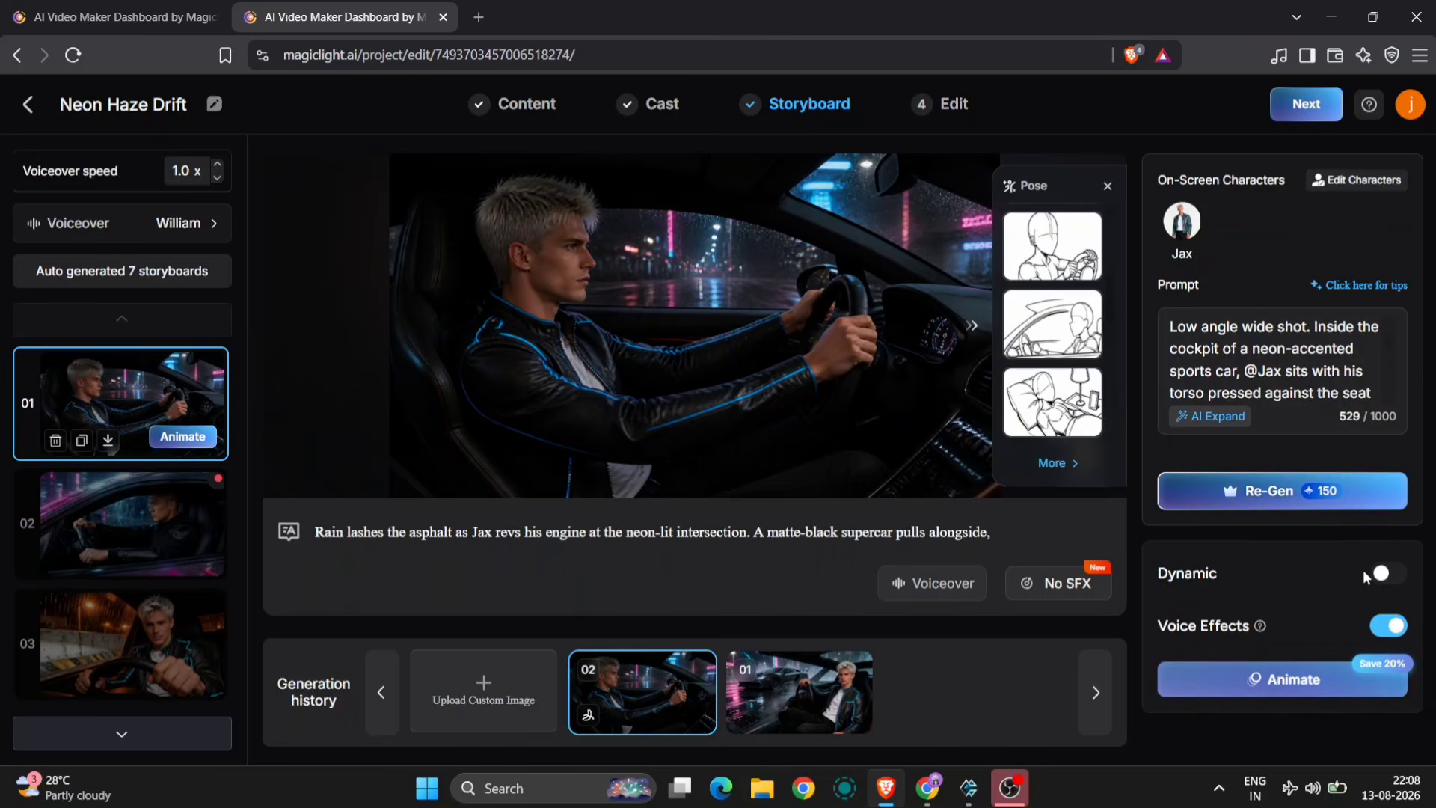
Compare the animation models for the first storyboard shot and choose Seedance 2.5
click(1385, 572)
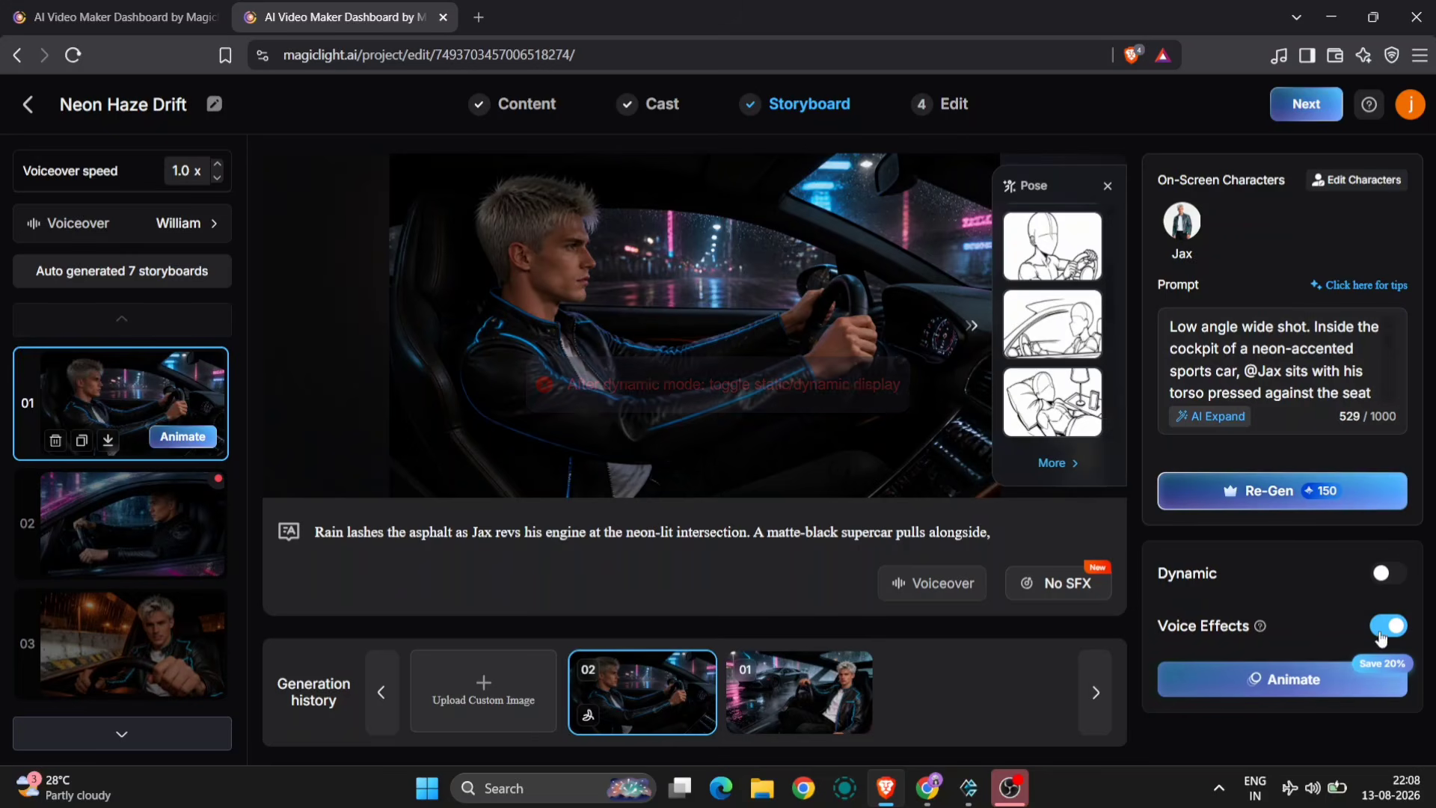
click(1318, 680)
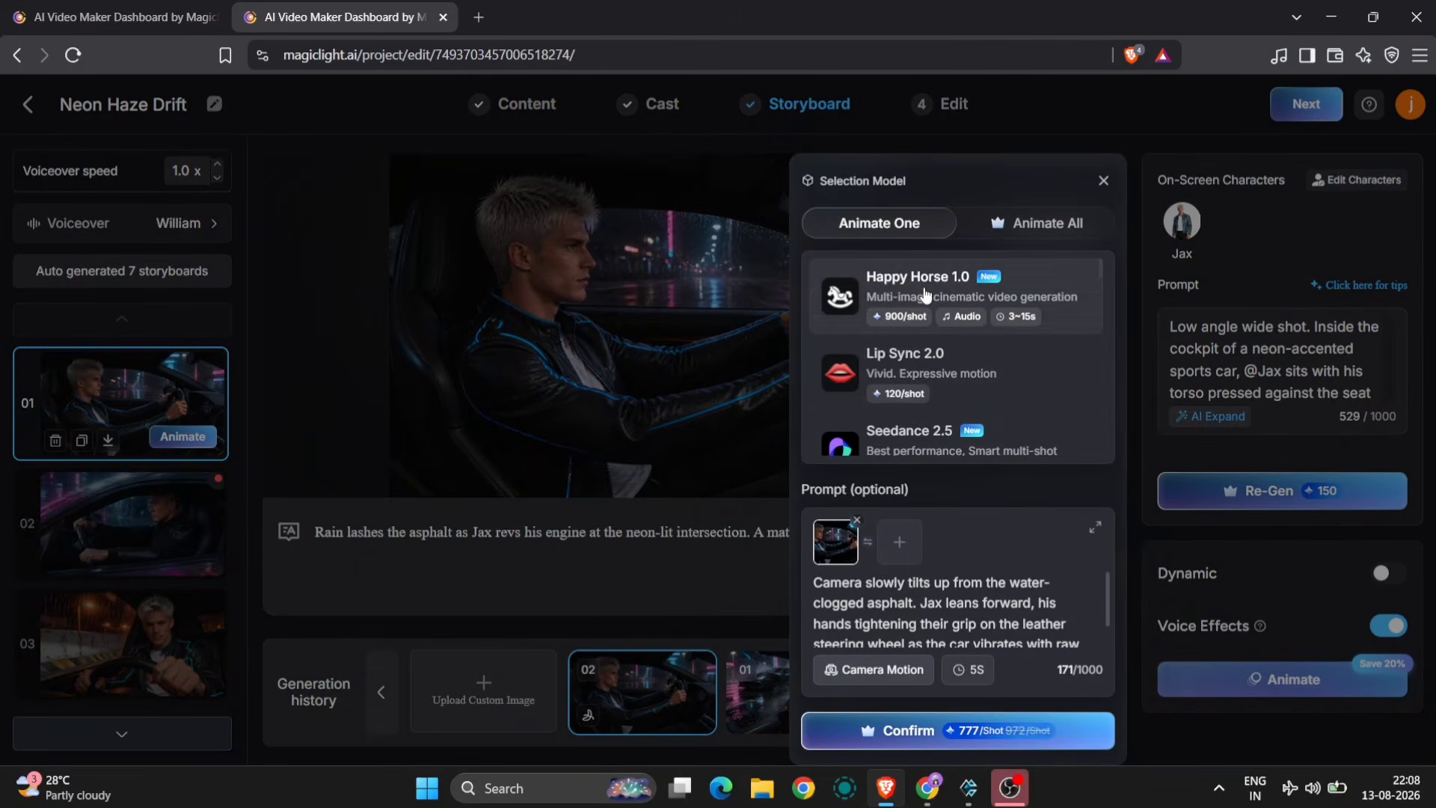
scroll(974, 424, down, 3)
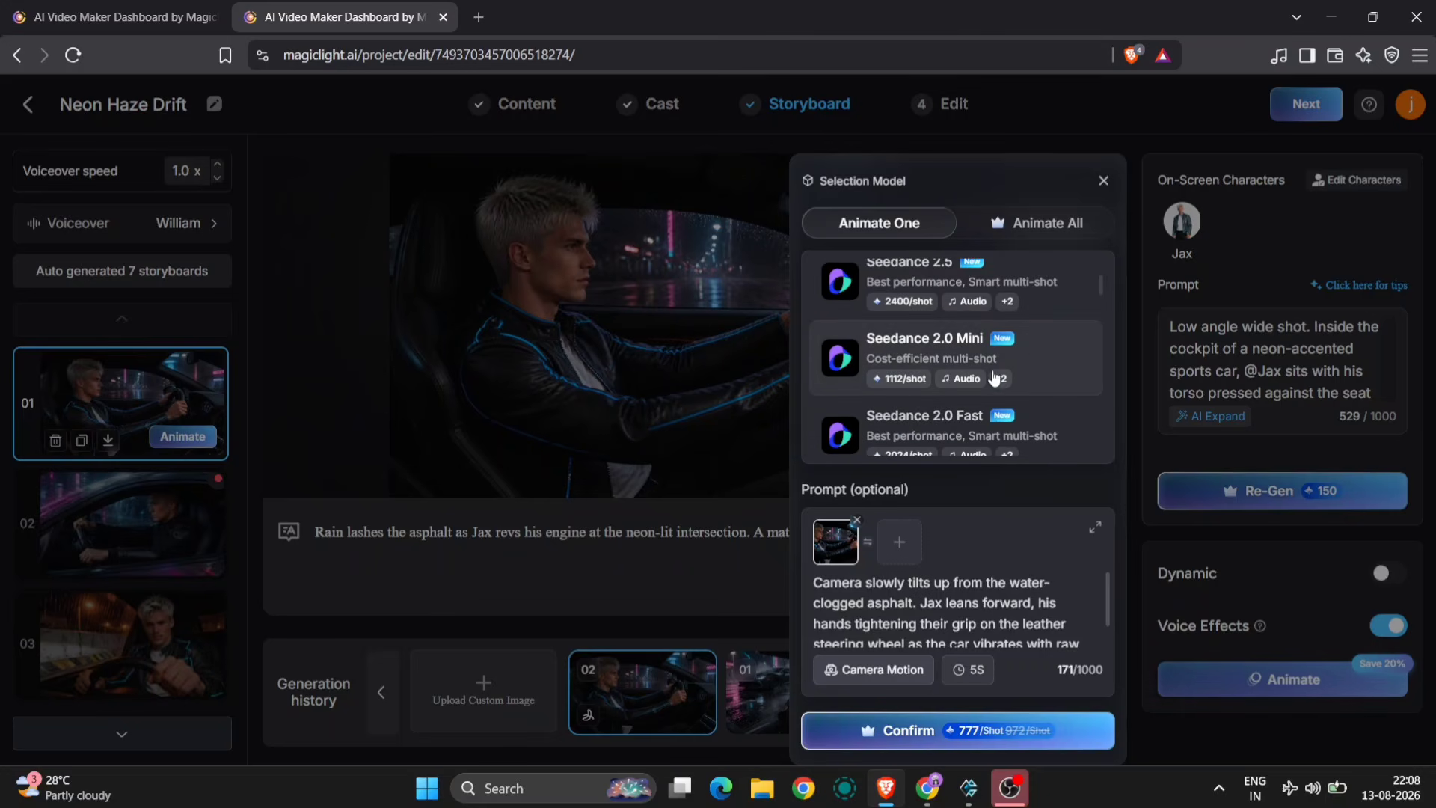
scroll(898, 400, down, 6)
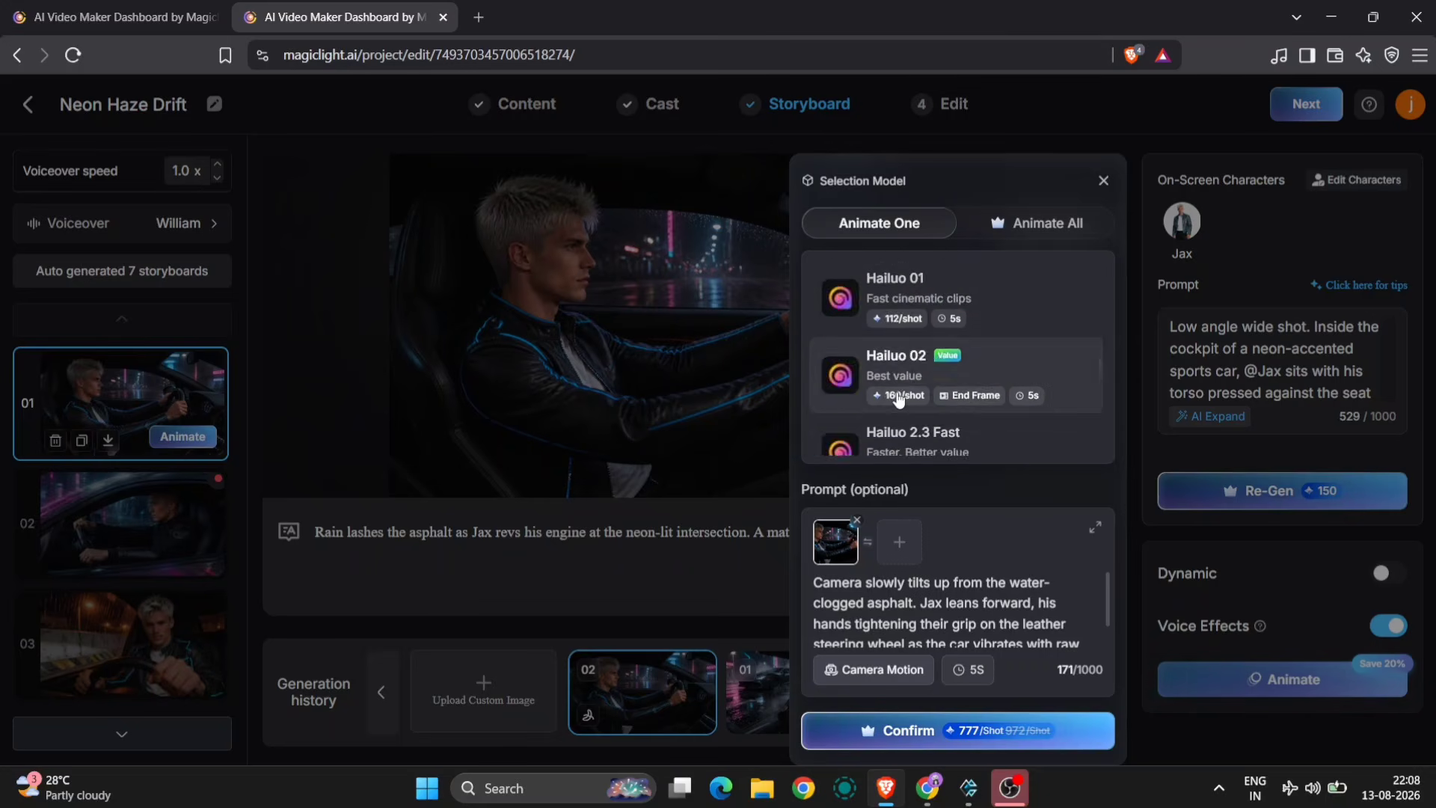
scroll(898, 400, up, 2)
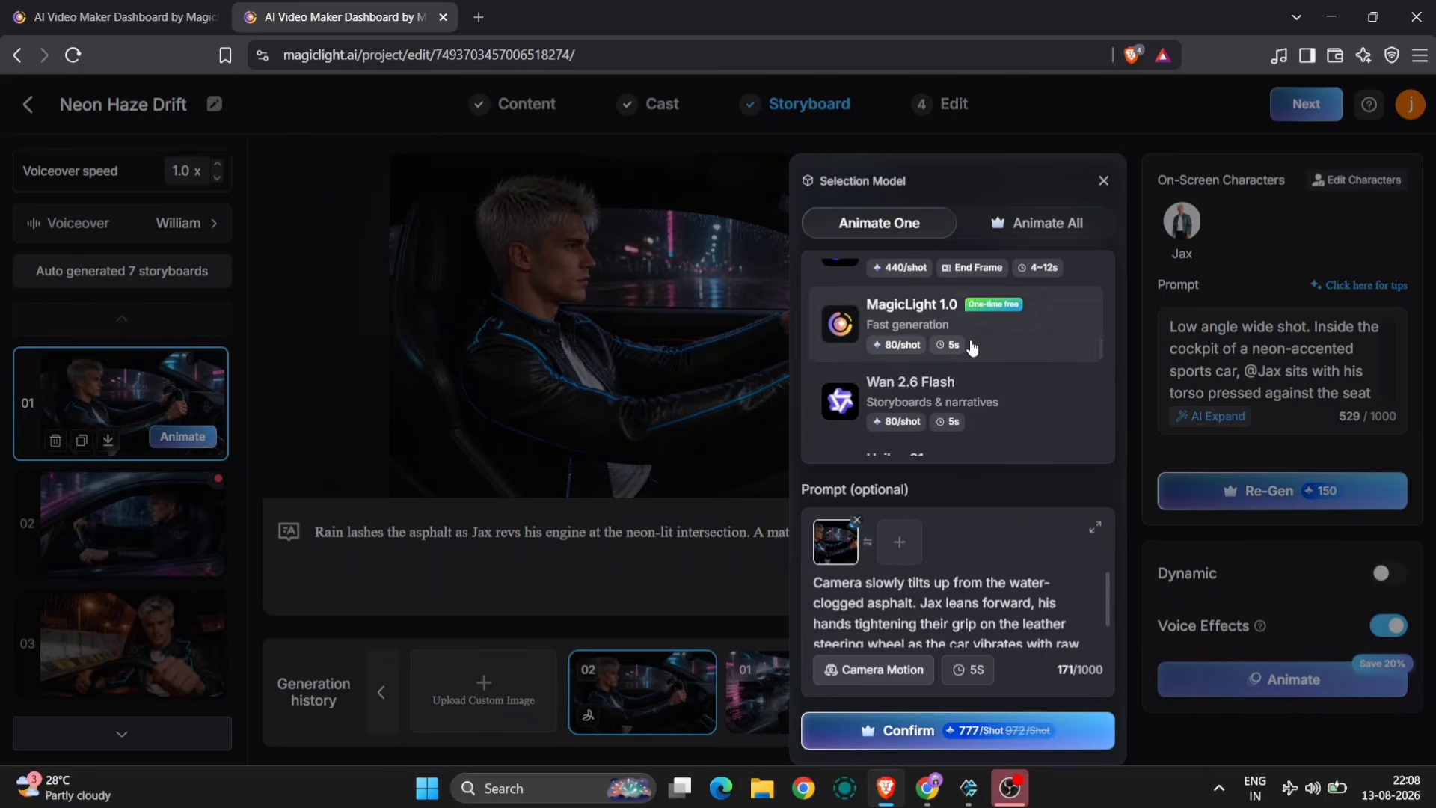
scroll(1024, 392, down, 2)
scroll(1025, 392, down, 5)
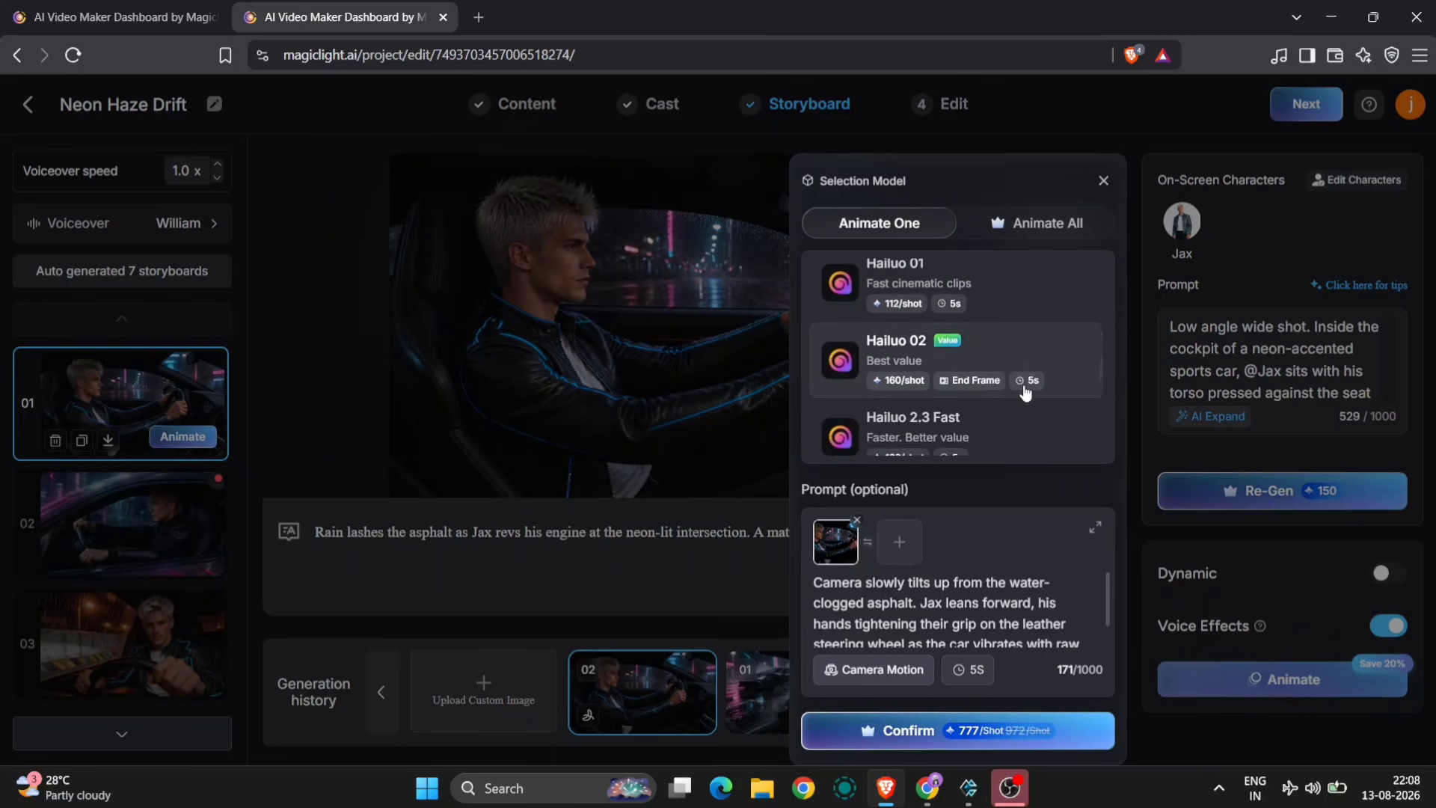
scroll(1025, 391, up, 10)
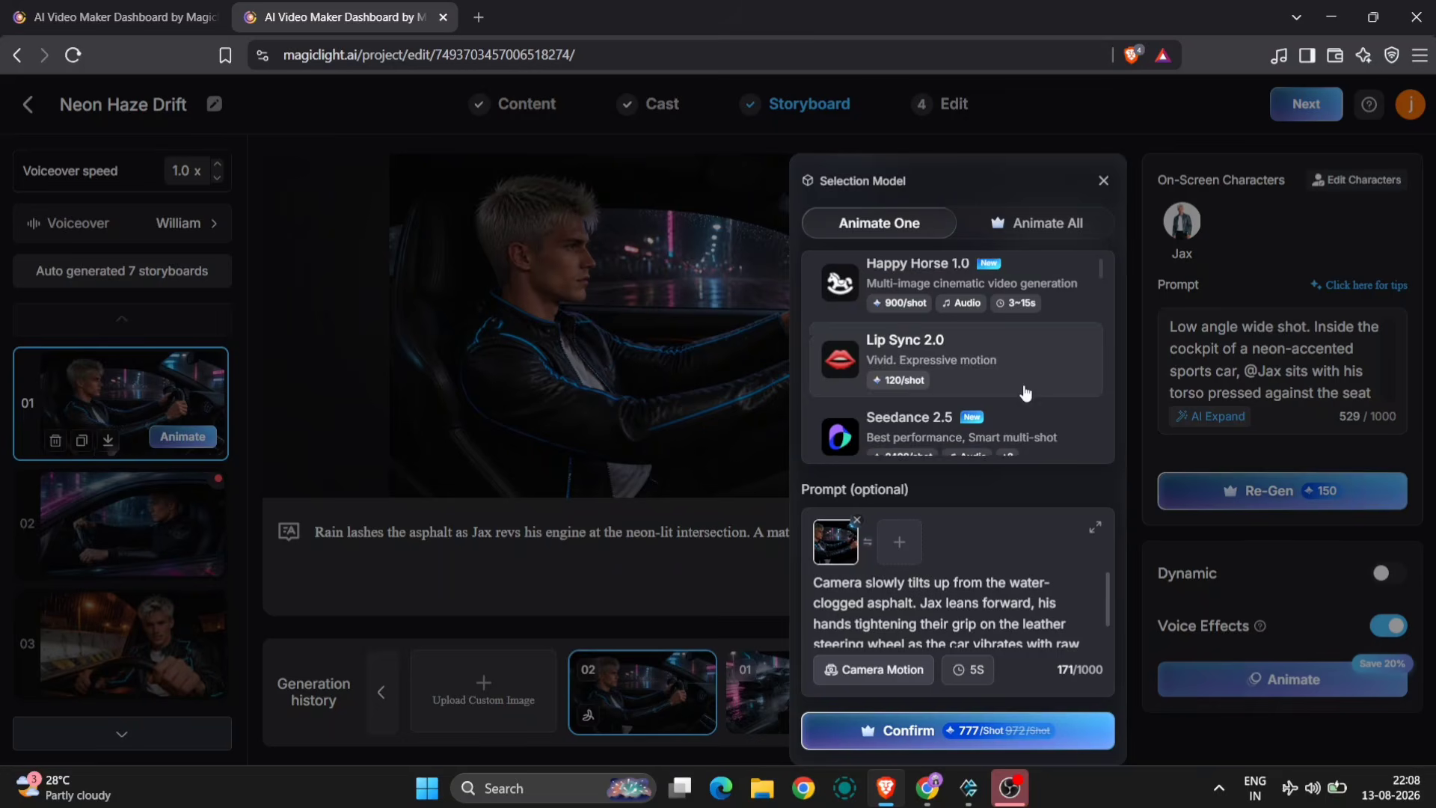
scroll(1020, 393, down, 3)
scroll(1013, 351, up, 2)
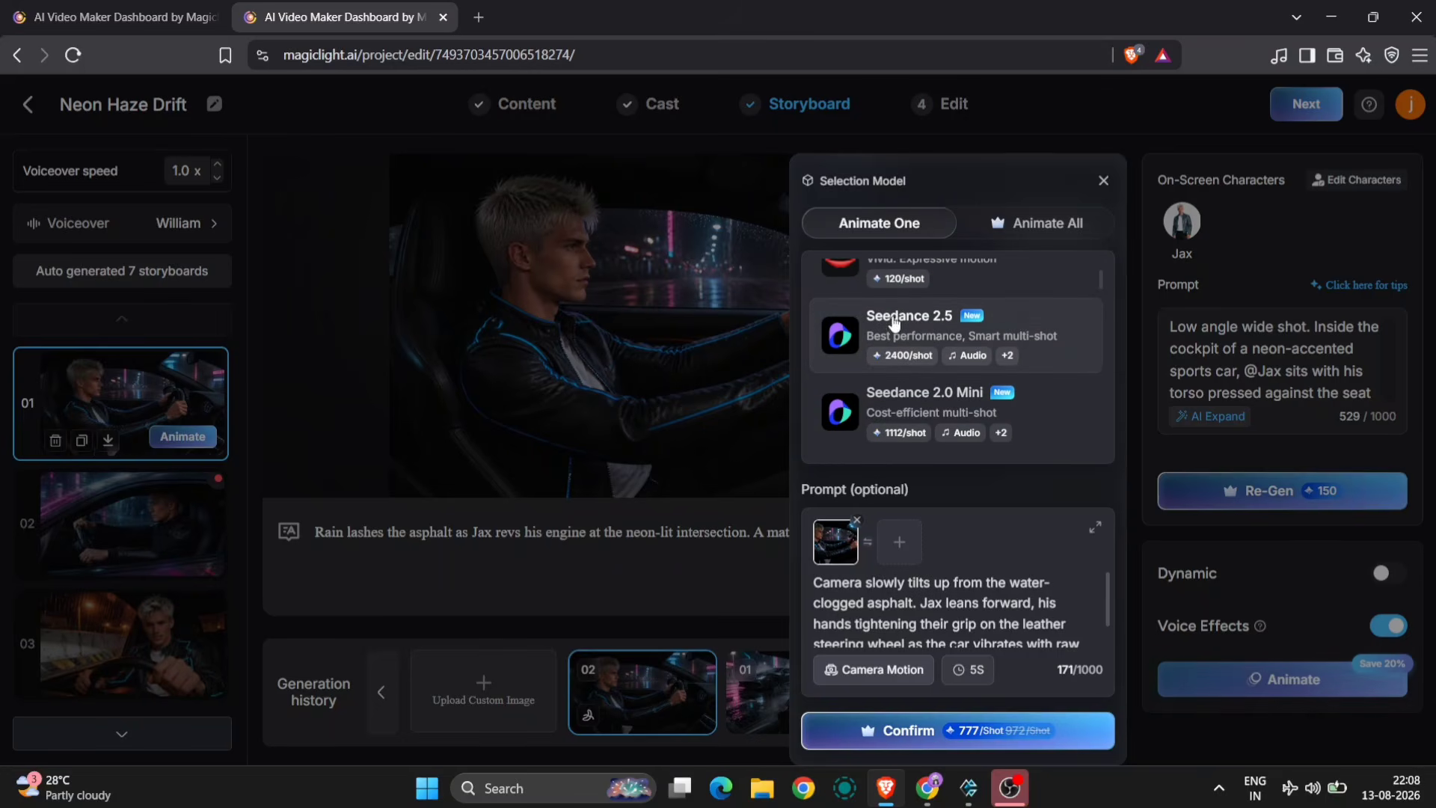
click(1027, 329)
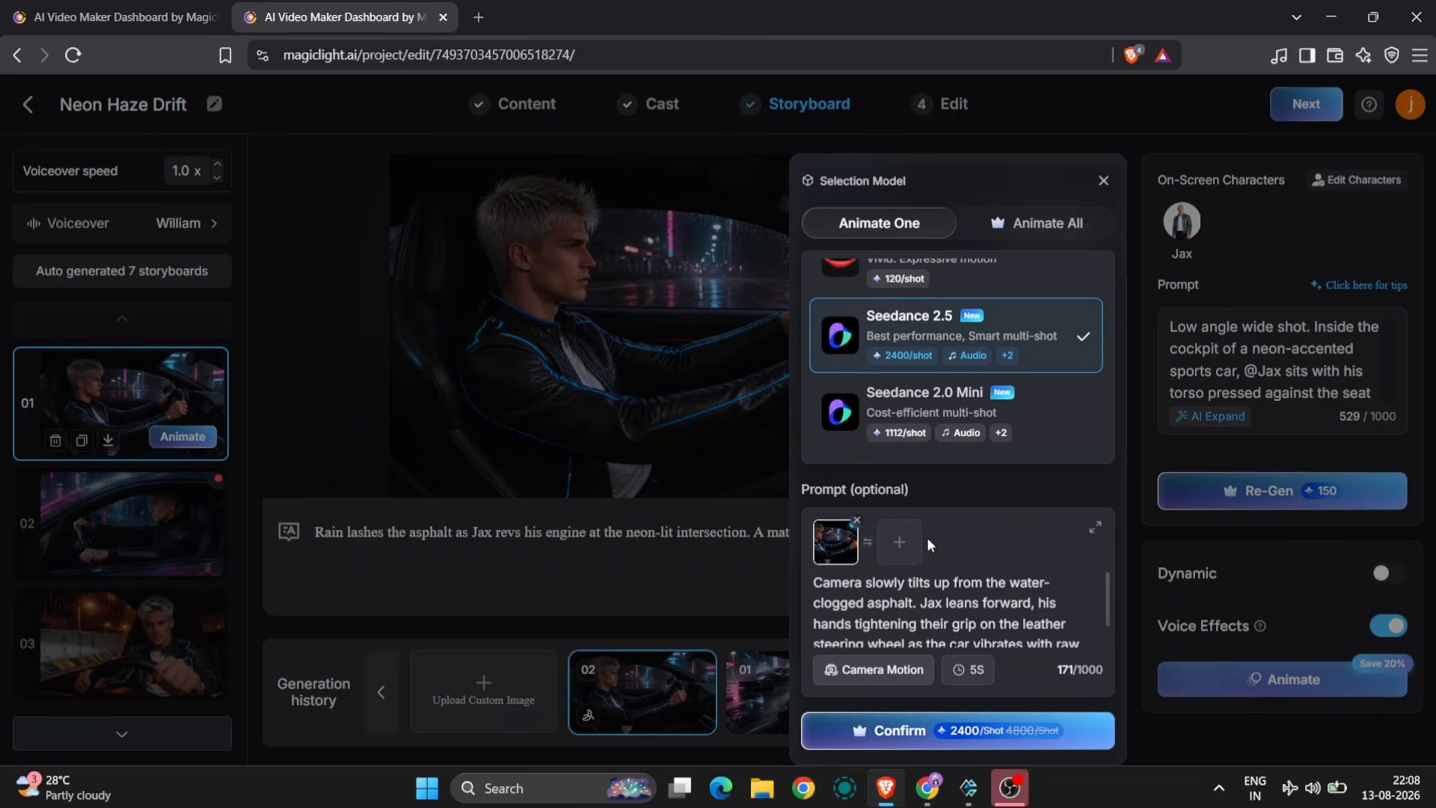
Check the motion prompt and camera motion presets, and start animating the first shot without adding a preset
scroll(983, 602, down, 2)
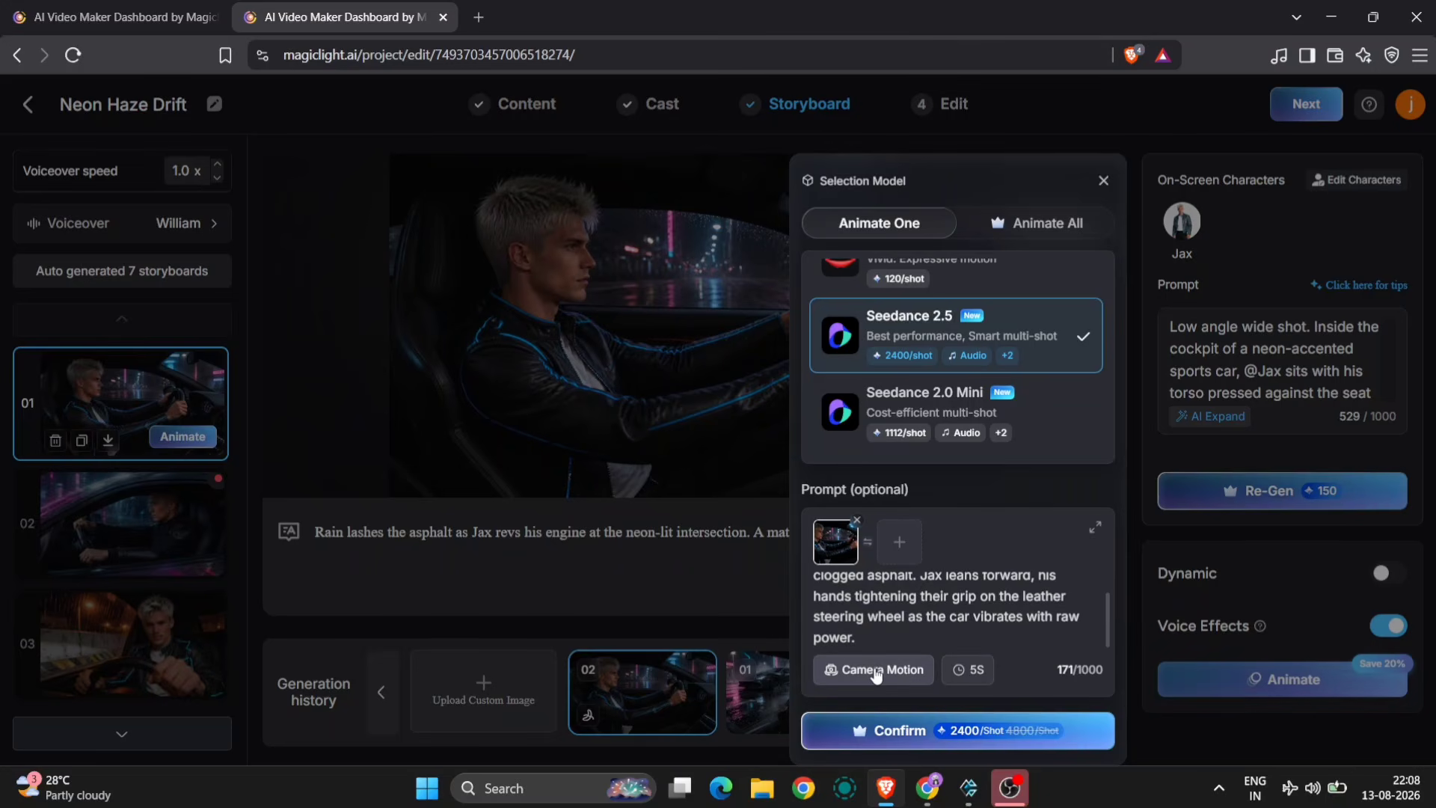
click(876, 671)
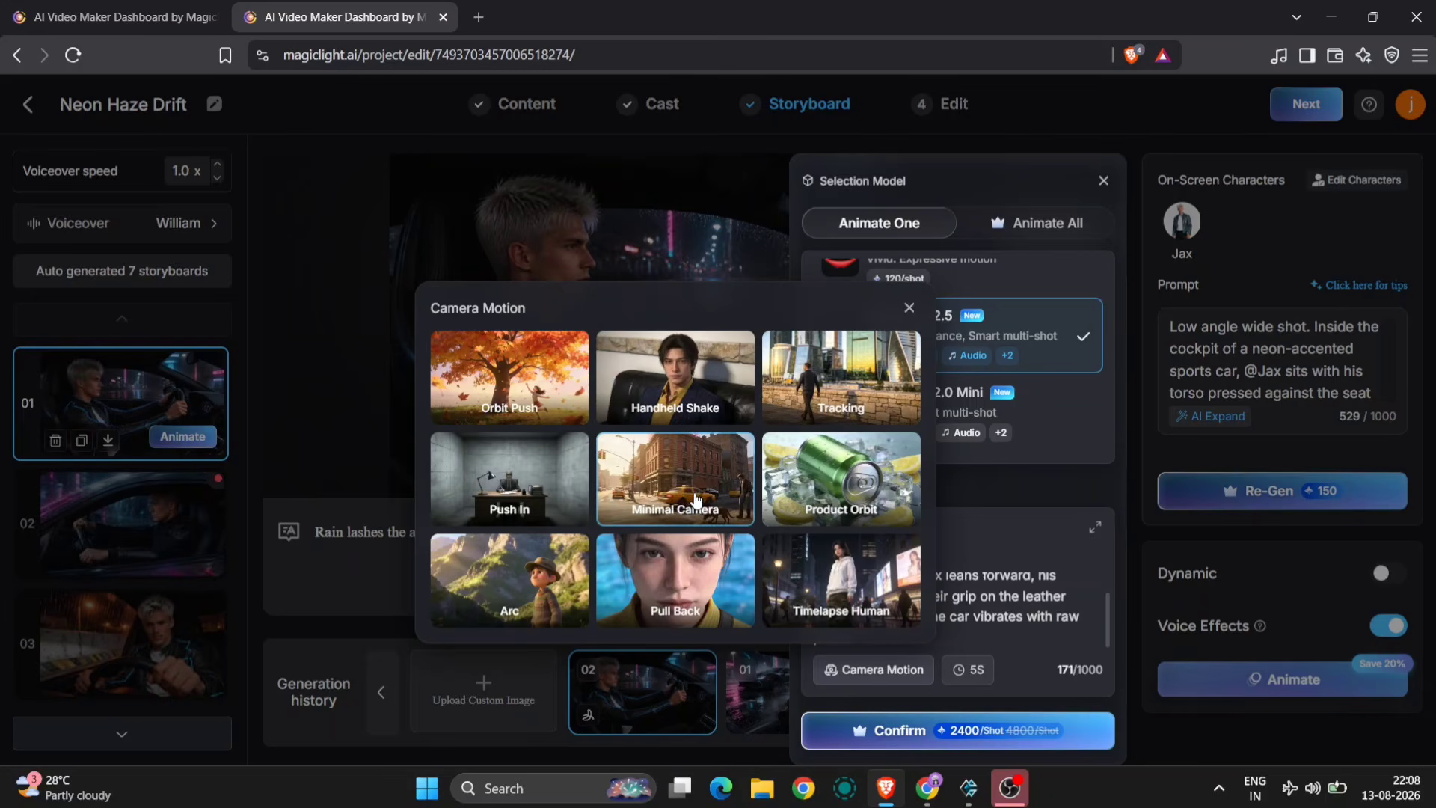
click(1030, 553)
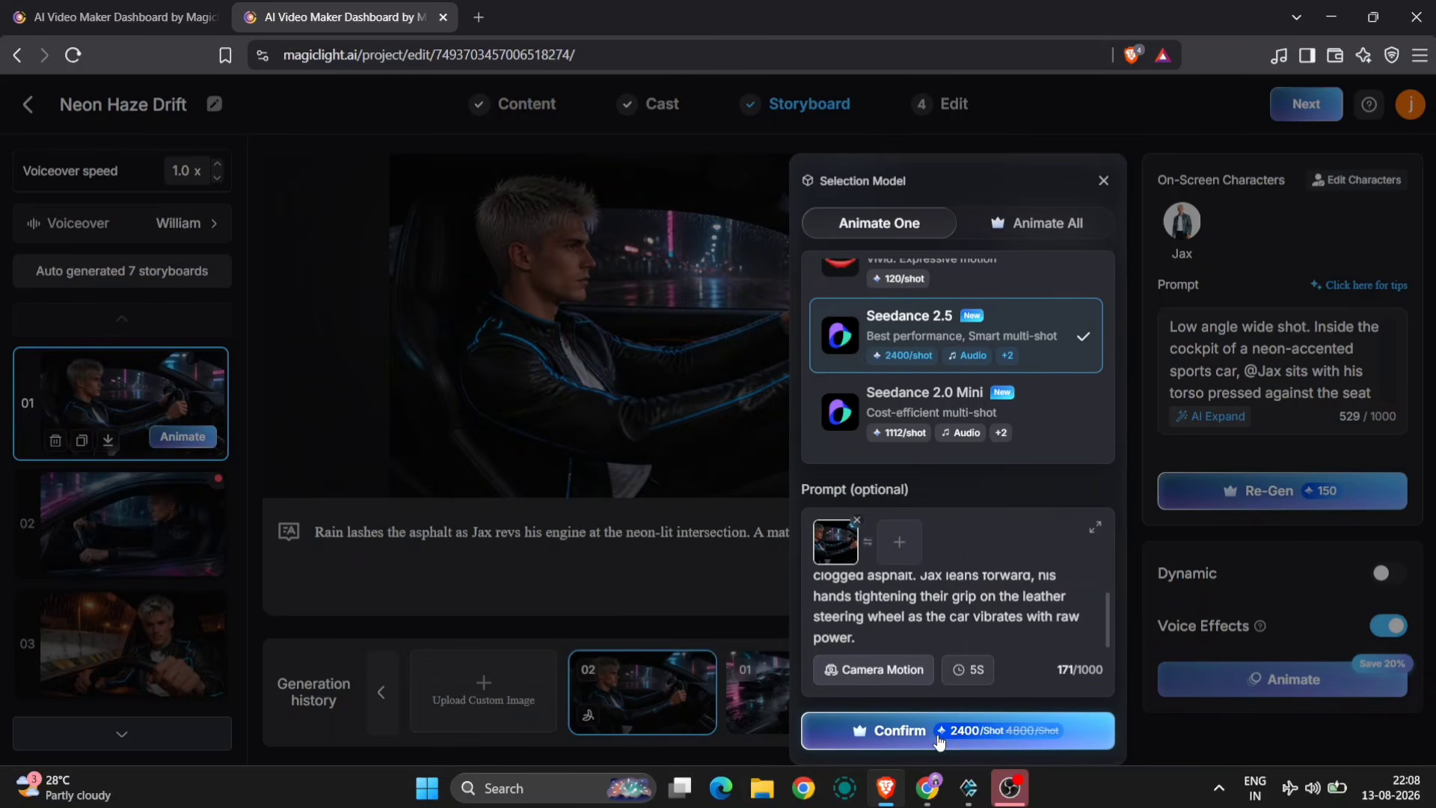
click(1004, 745)
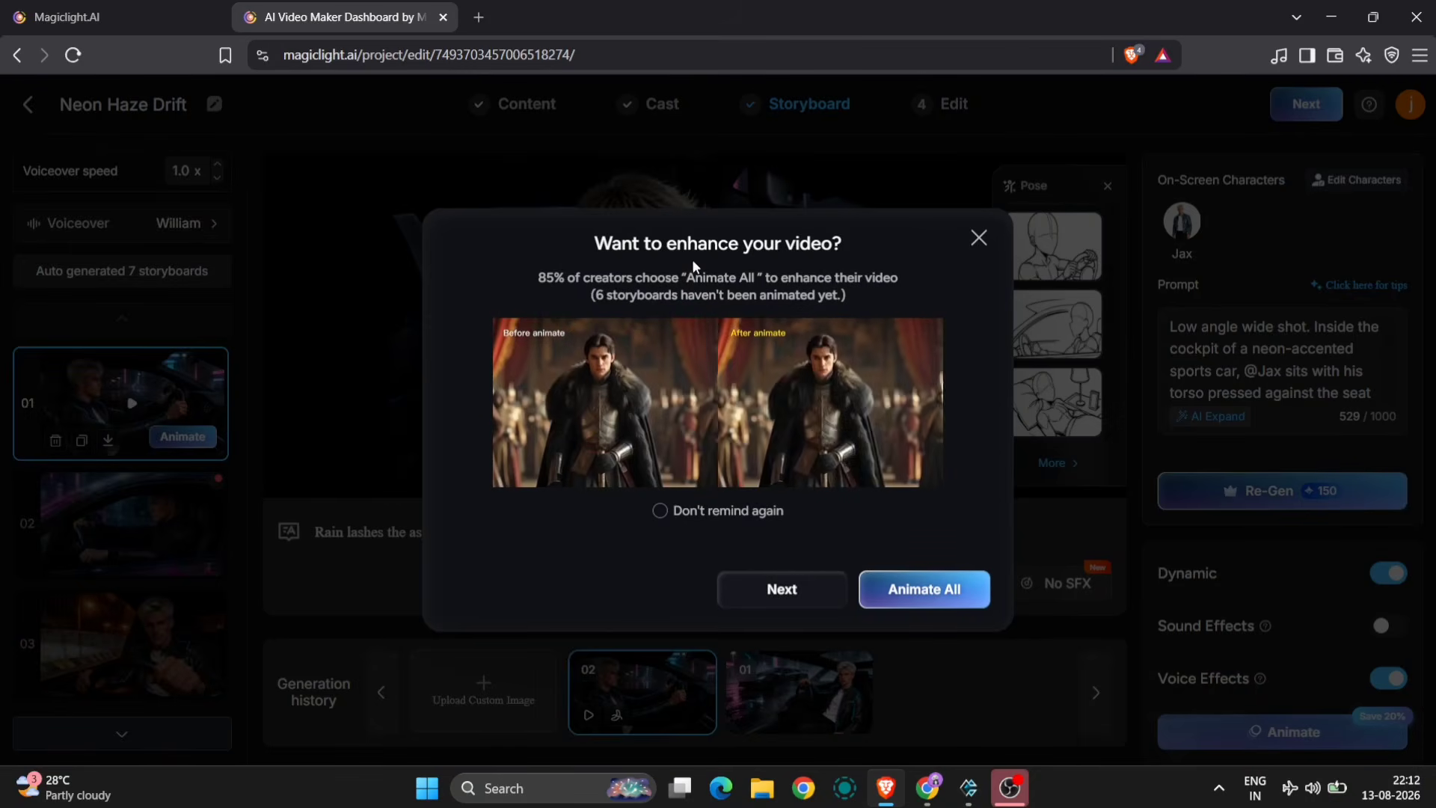
Animate all the remaining storyboard shots and play back the clip of the third shot
click(923, 590)
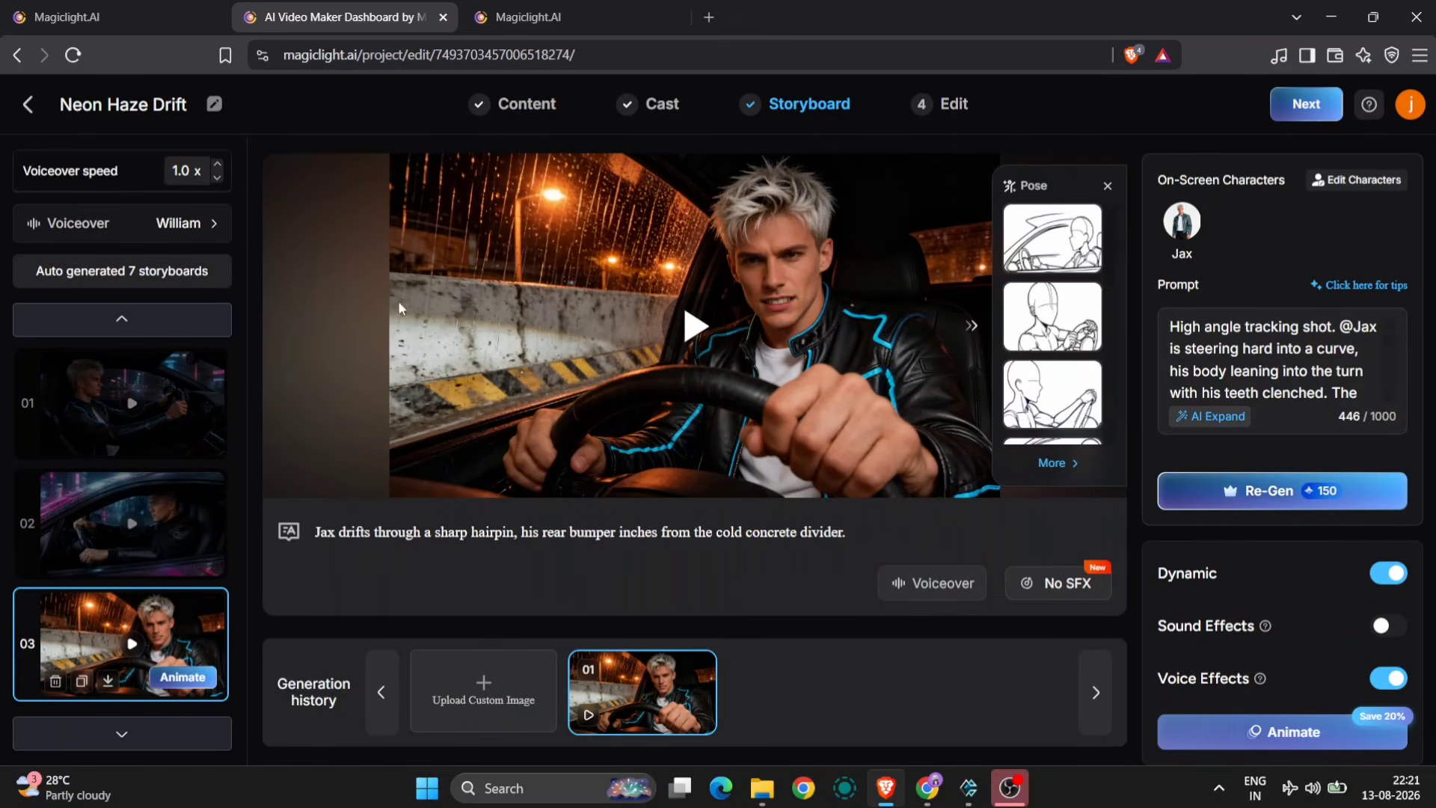
click(698, 327)
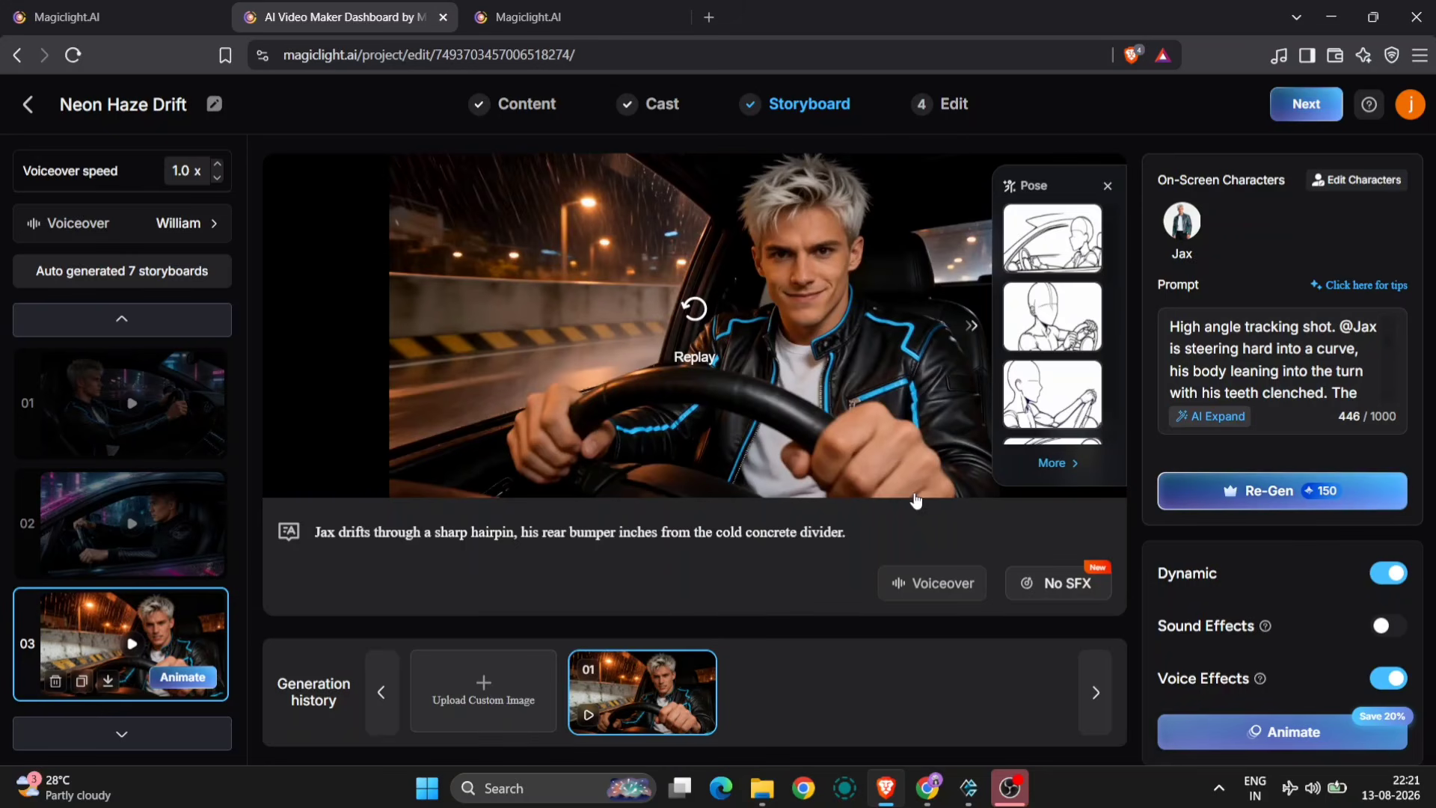
Proceed to the final edit stage and set the subtitle style to No Subtitle
click(1293, 109)
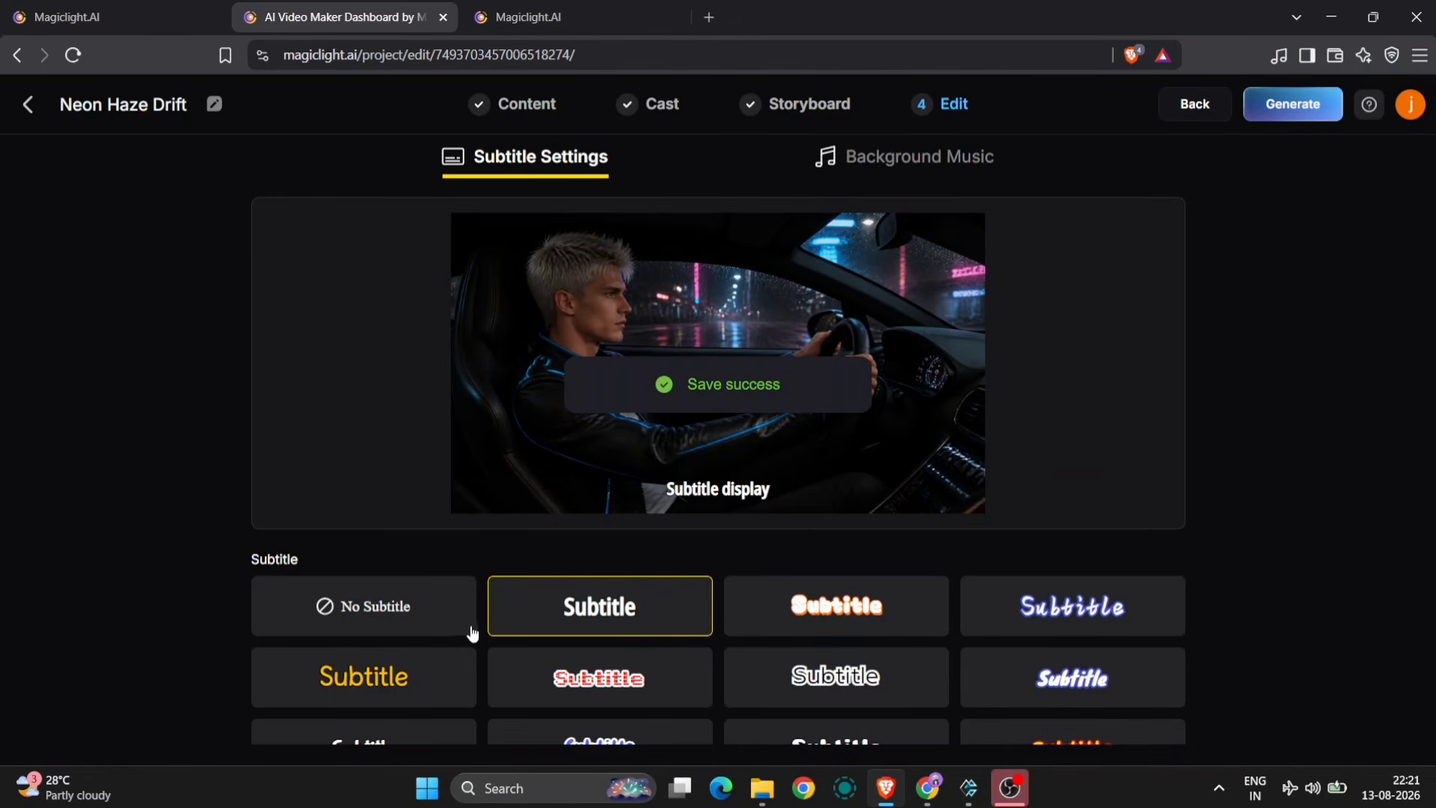
scroll(693, 631, down, 3)
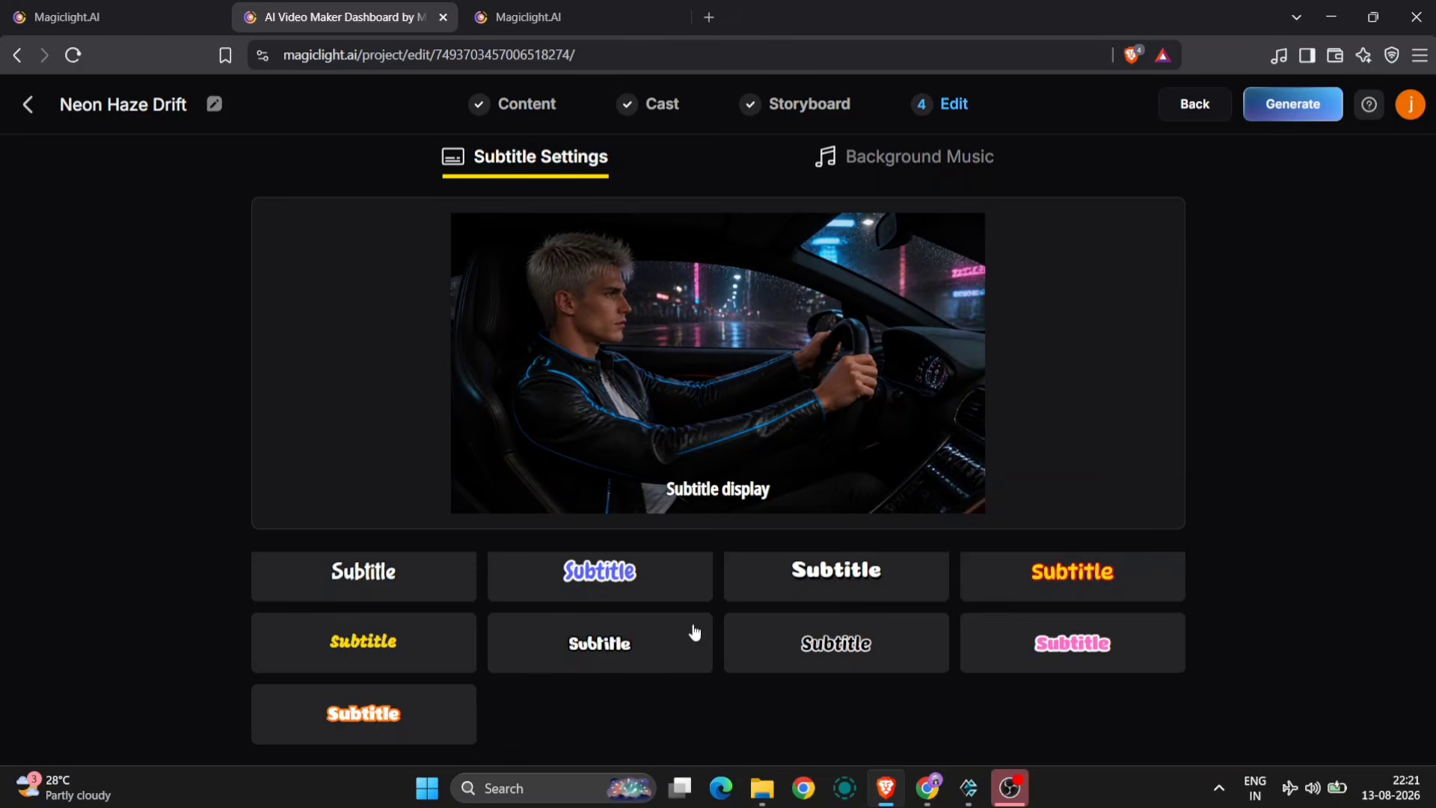
scroll(693, 632, up, 3)
click(416, 618)
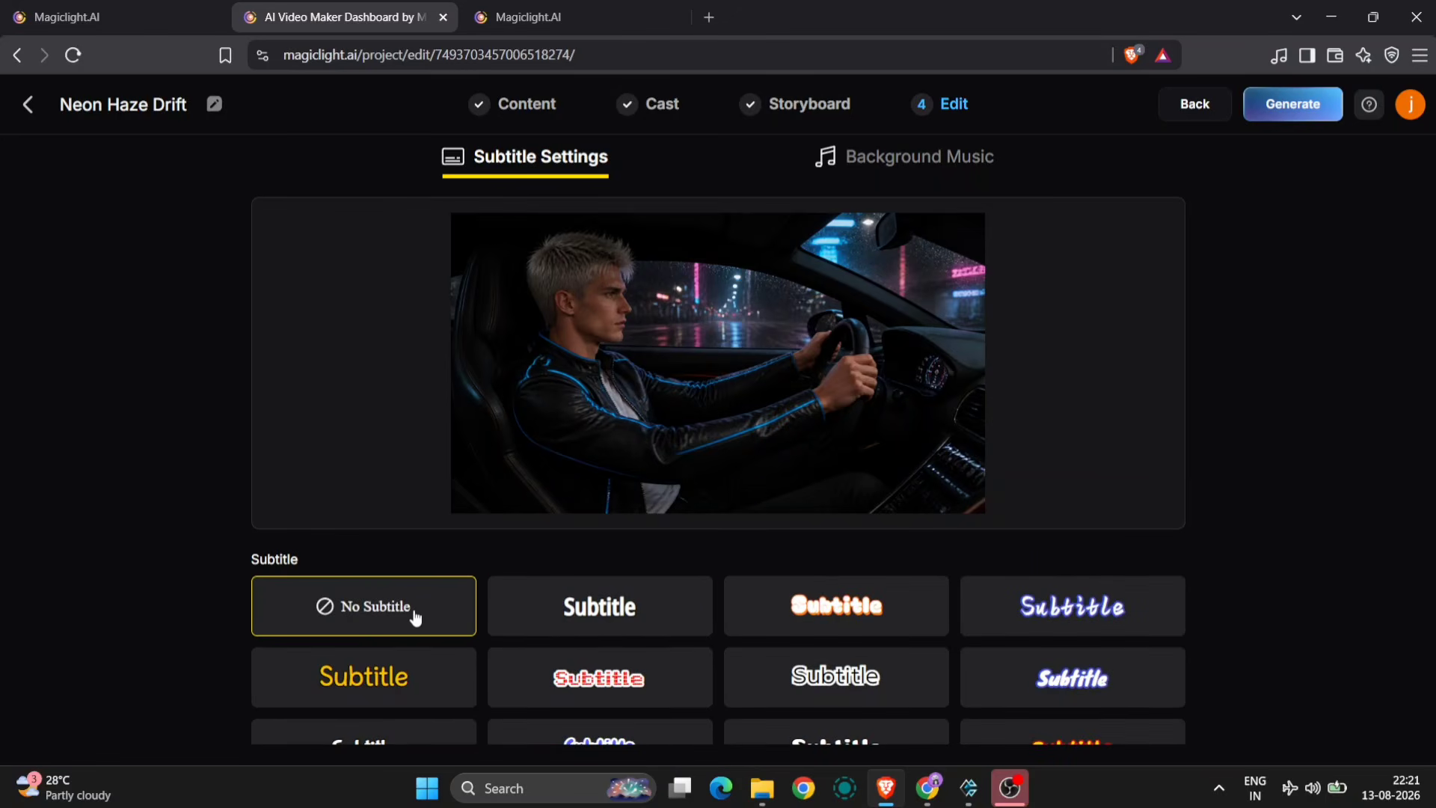
Browse the background music tracks in the World Cup Football and Sacred Biblical categories
click(941, 155)
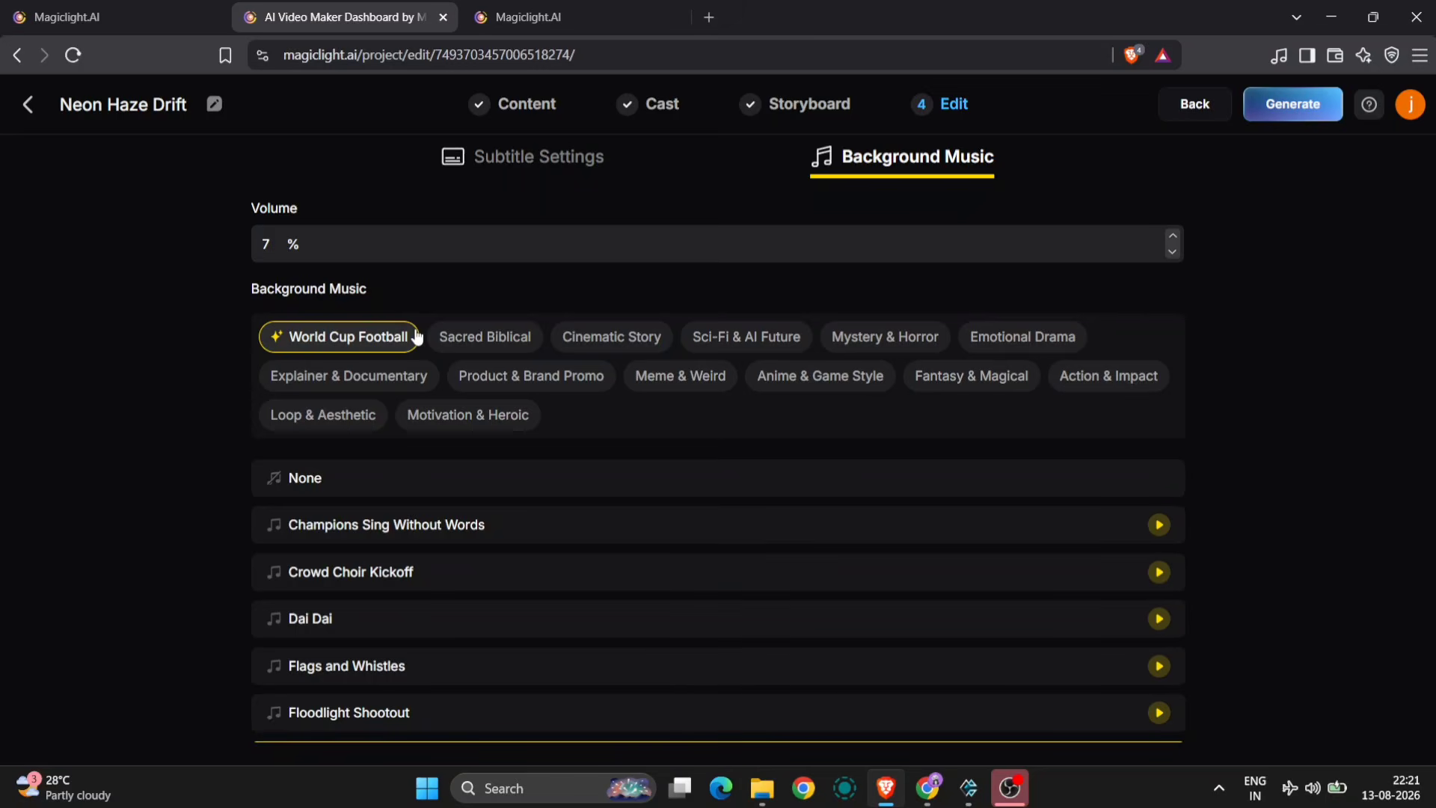
click(488, 337)
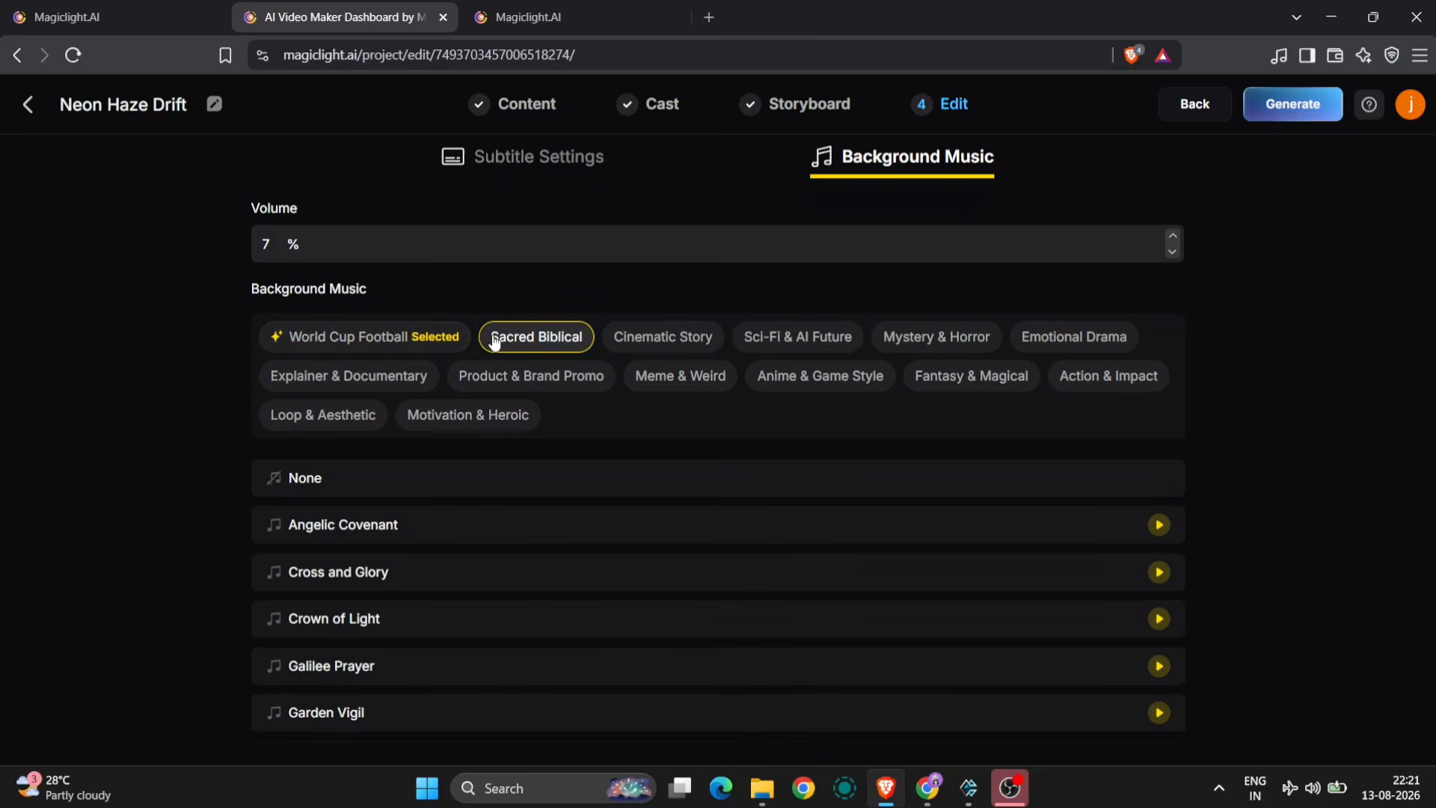
click(395, 340)
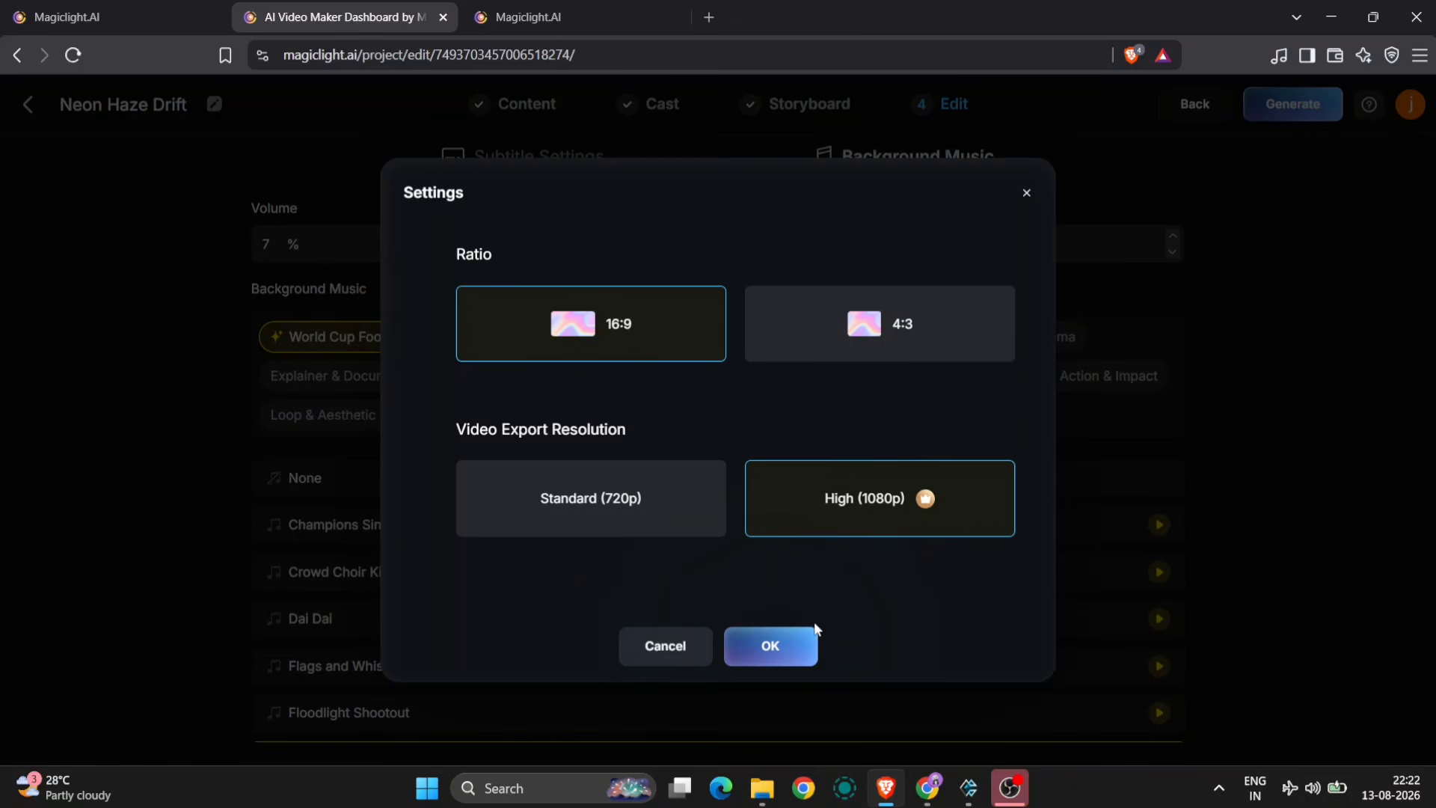
Generate the final video in 16:9 ratio at High (1080p) resolution and dismiss the membership offer
click(749, 644)
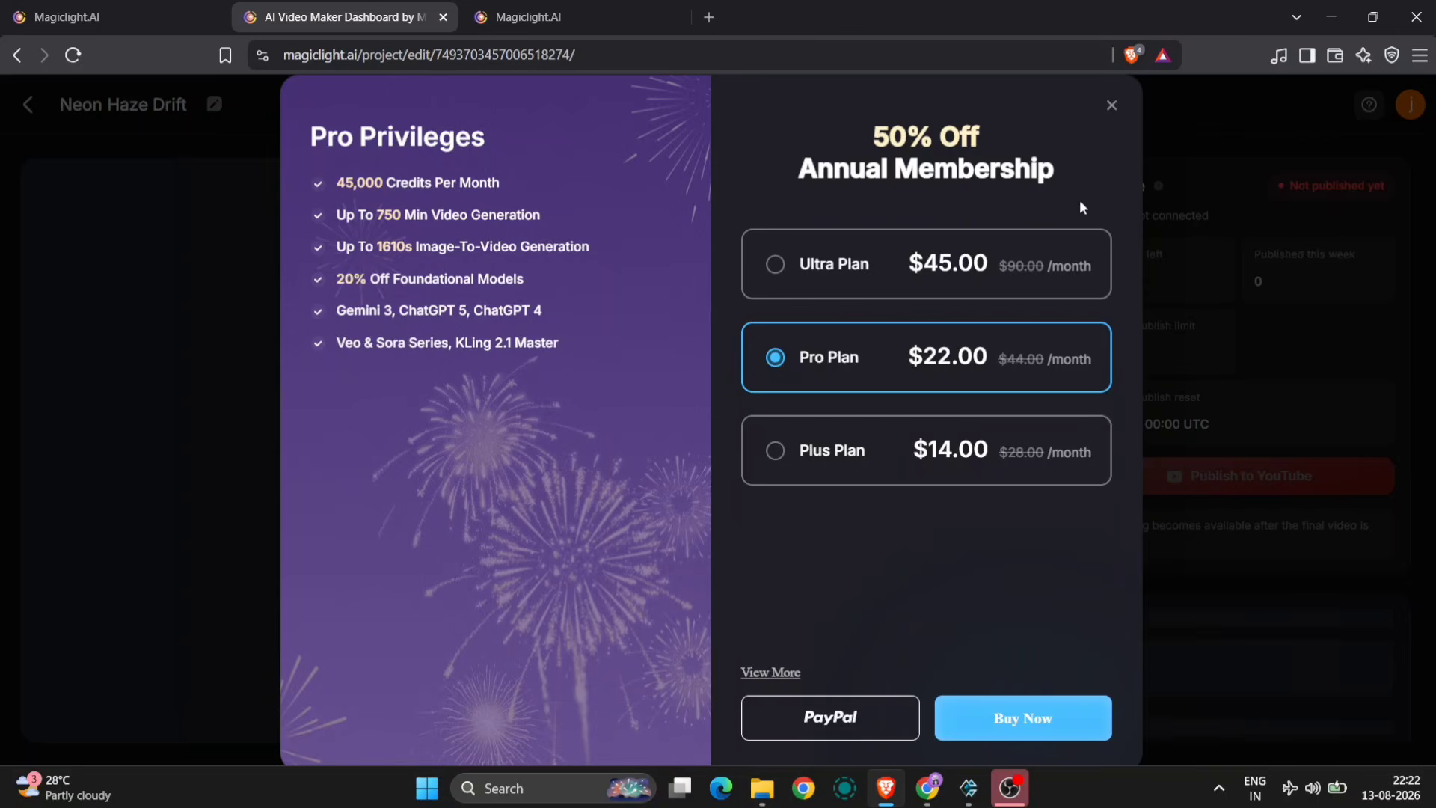
click(1110, 106)
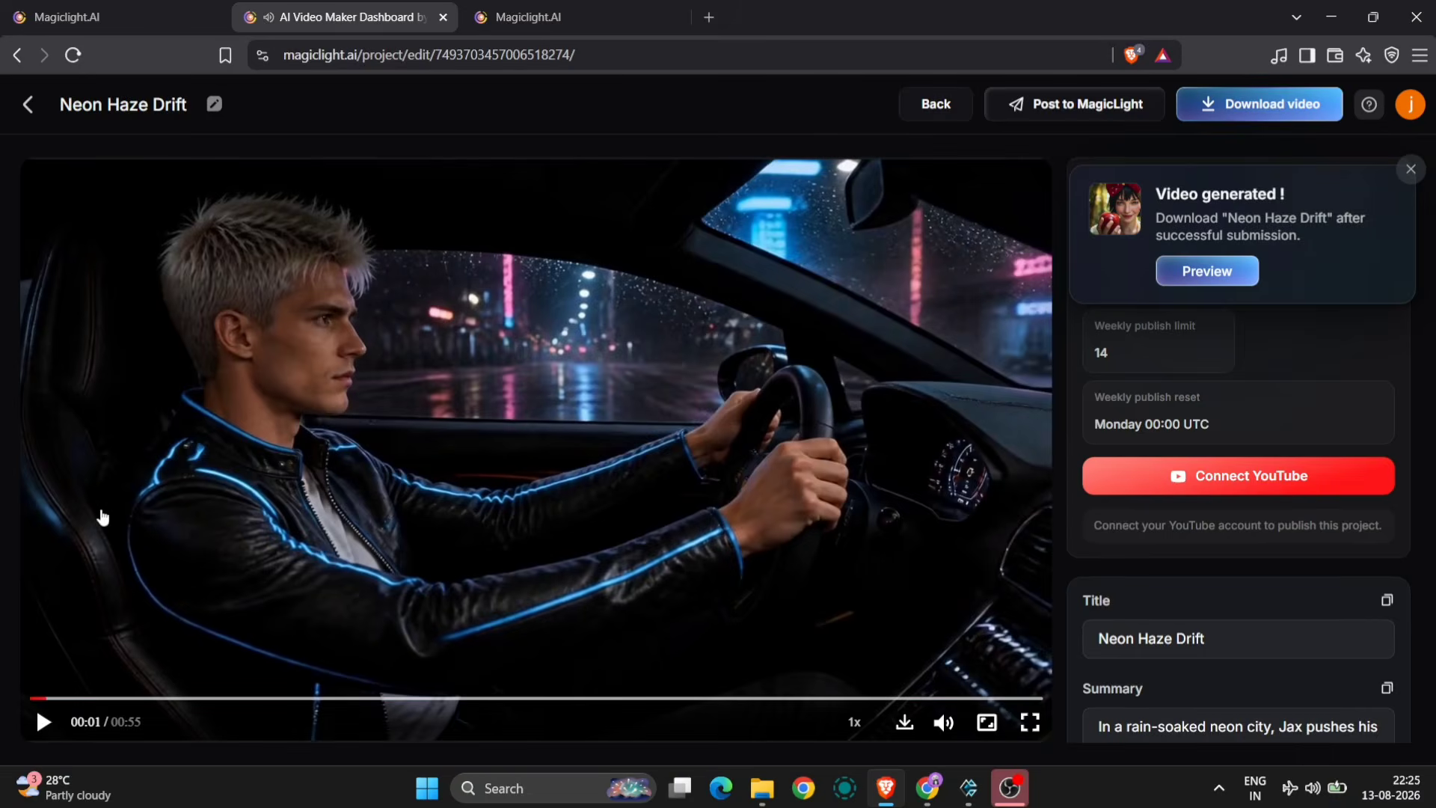
Preview the generated video from an early point, pause it, download it as a file and dismiss the completion notice
click(222, 697)
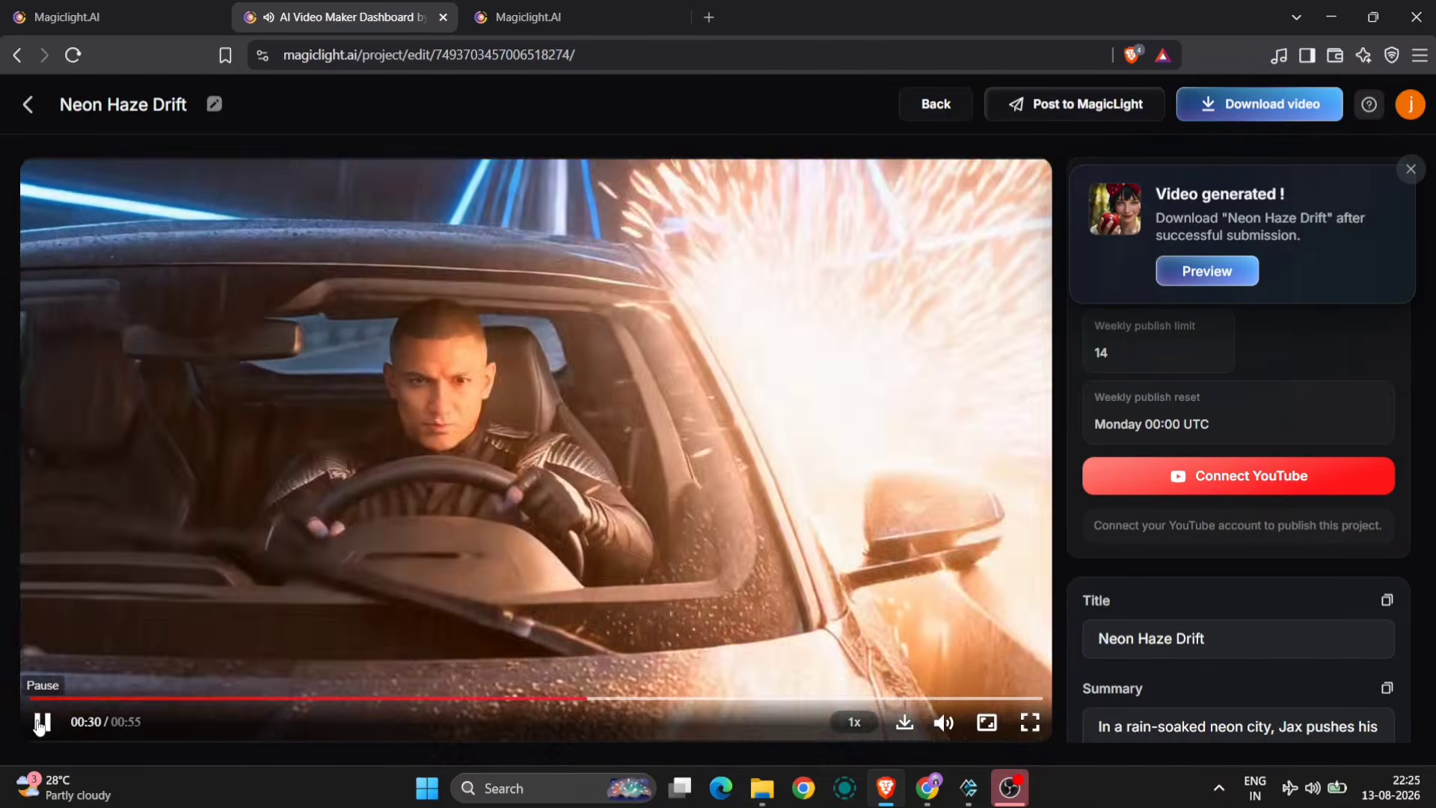
click(42, 721)
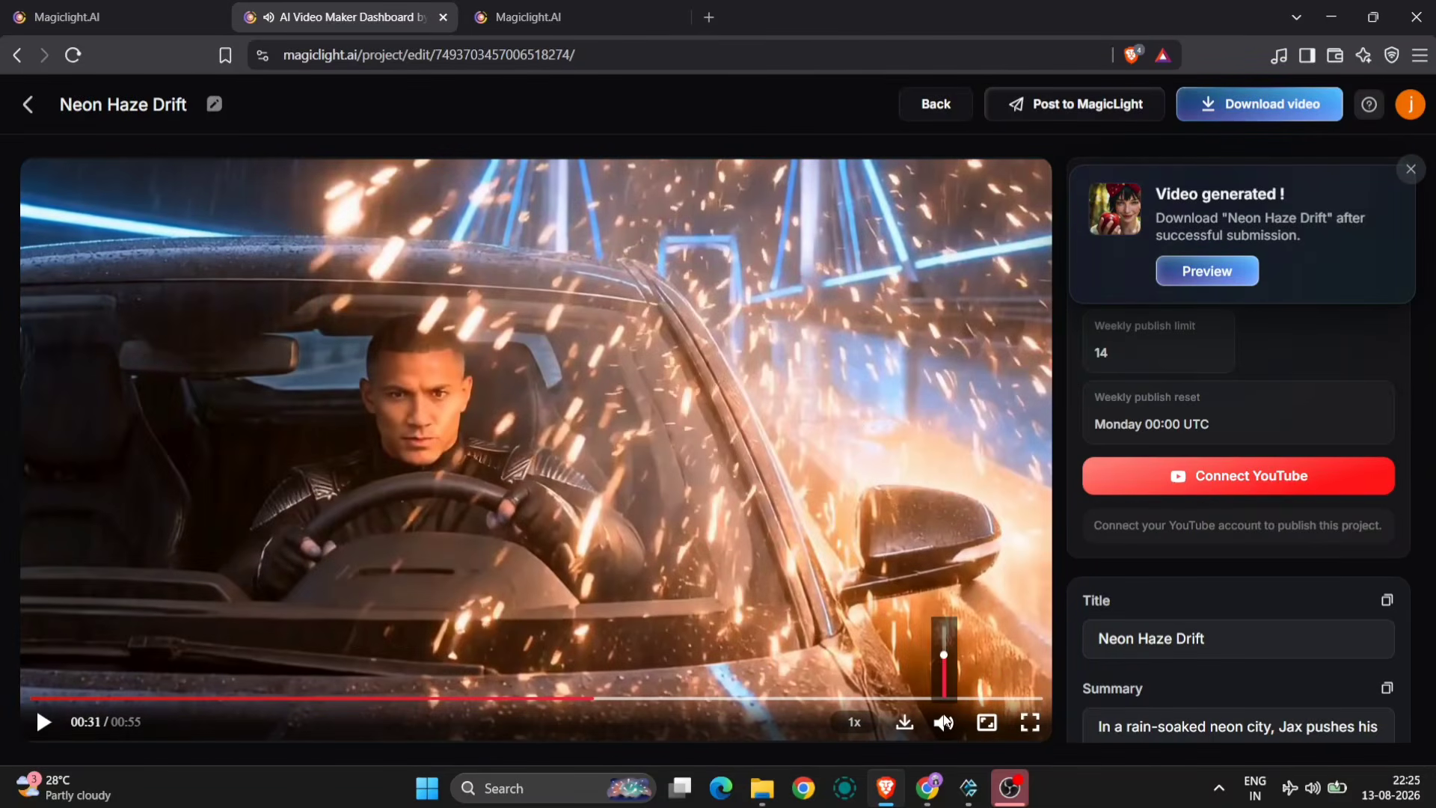
click(904, 740)
click(897, 719)
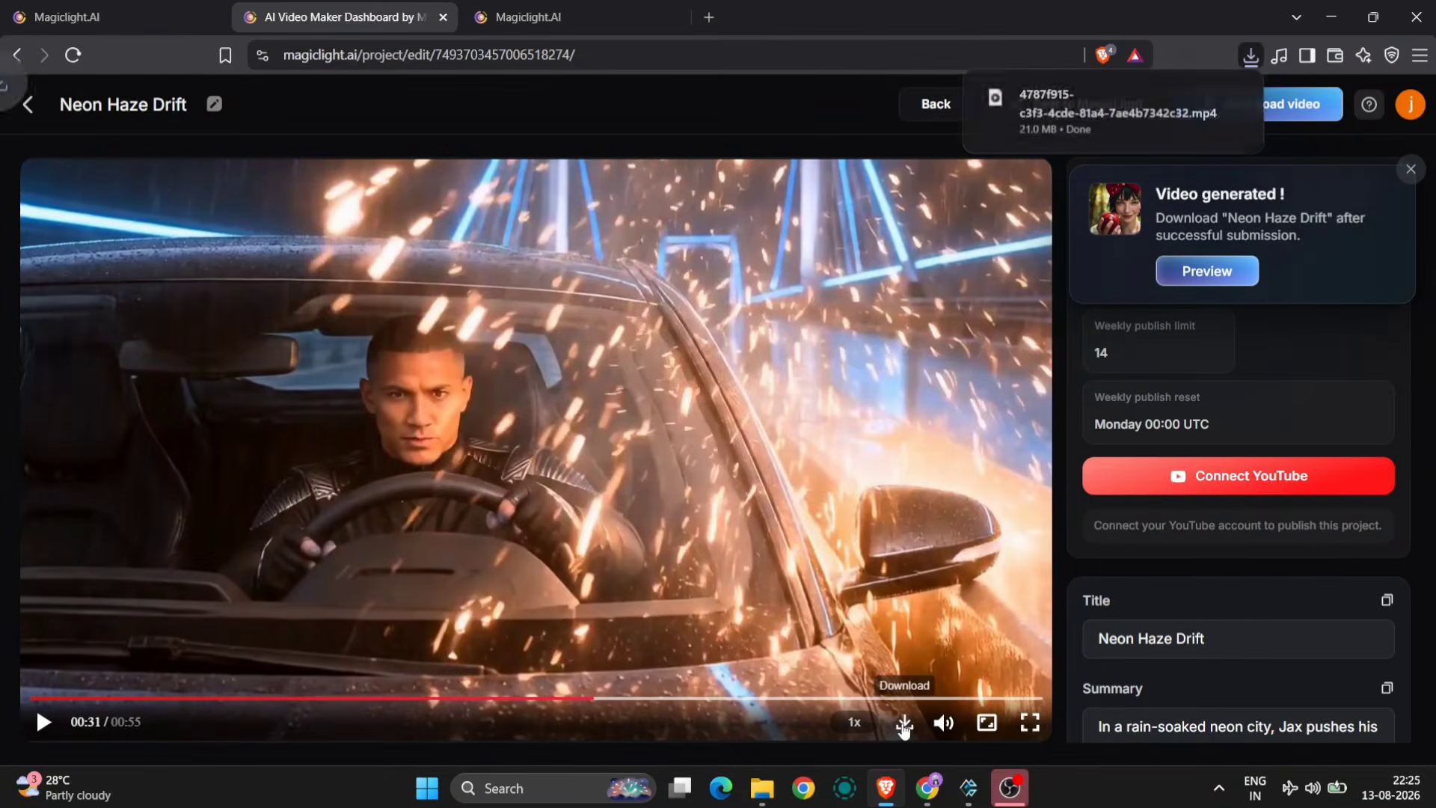
click(1410, 169)
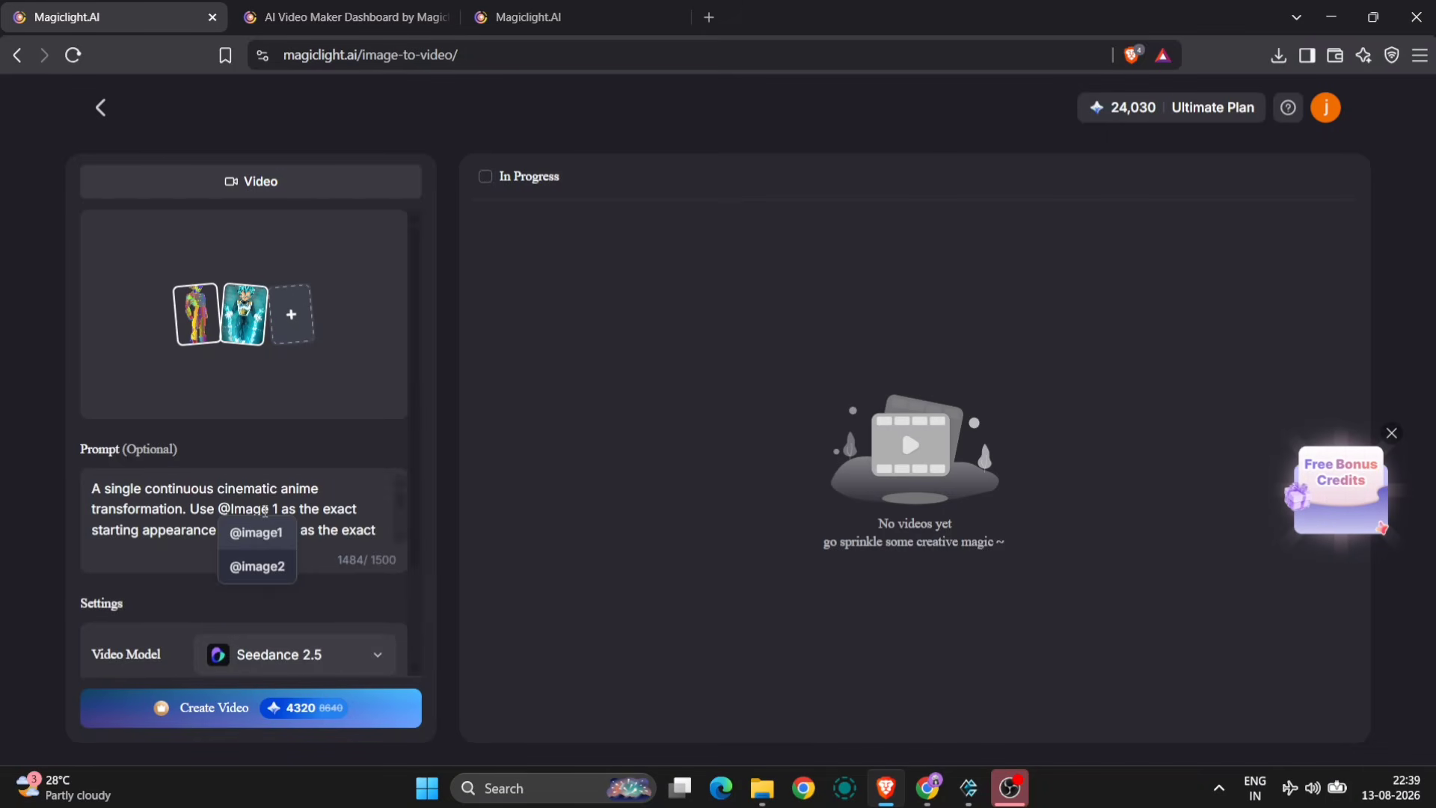
click(270, 534)
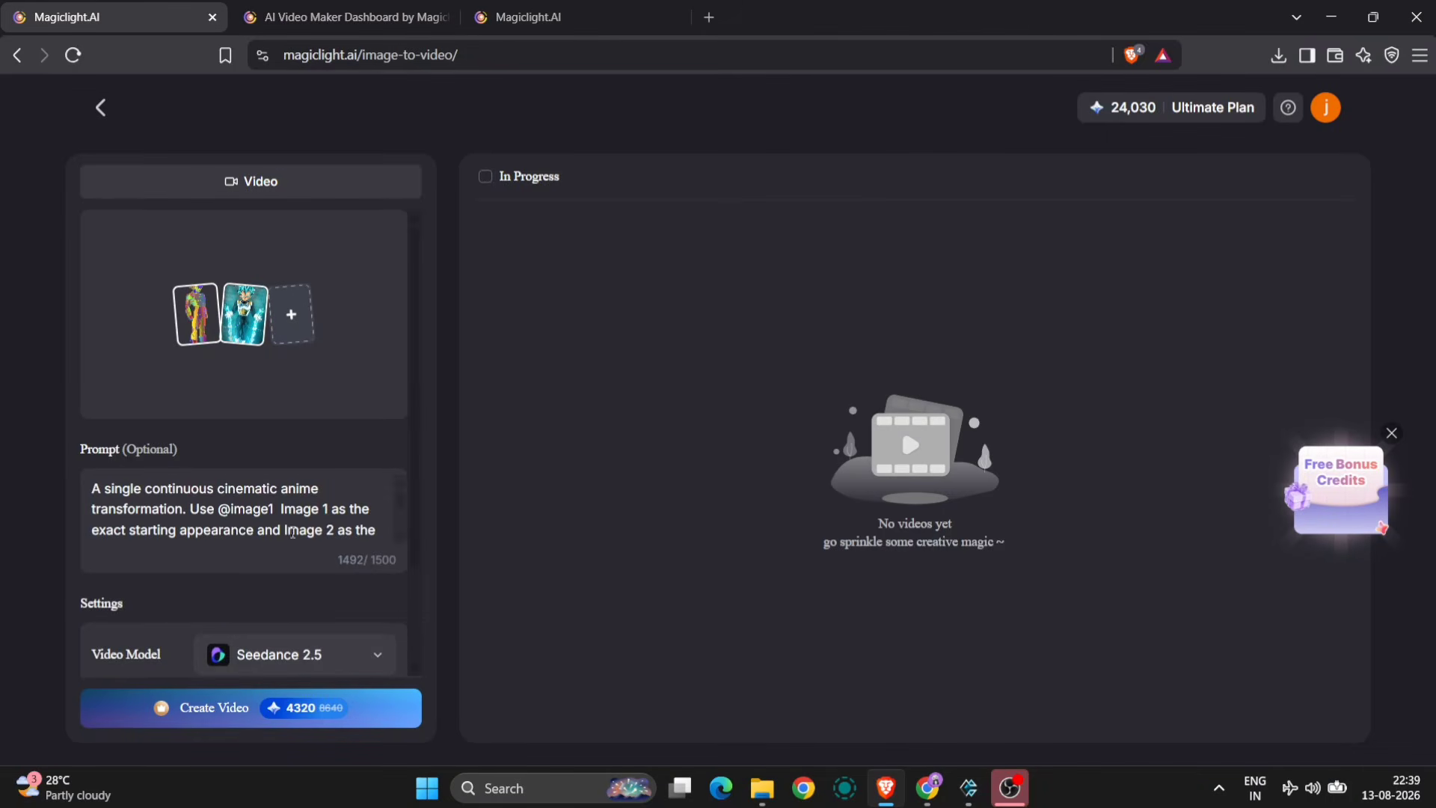
key(BackSpace)
key(BackSpace)
key(BackSpace)
key(BackSpace)
key(BackSpace)
key(BackSpace)
key(BackSpace)
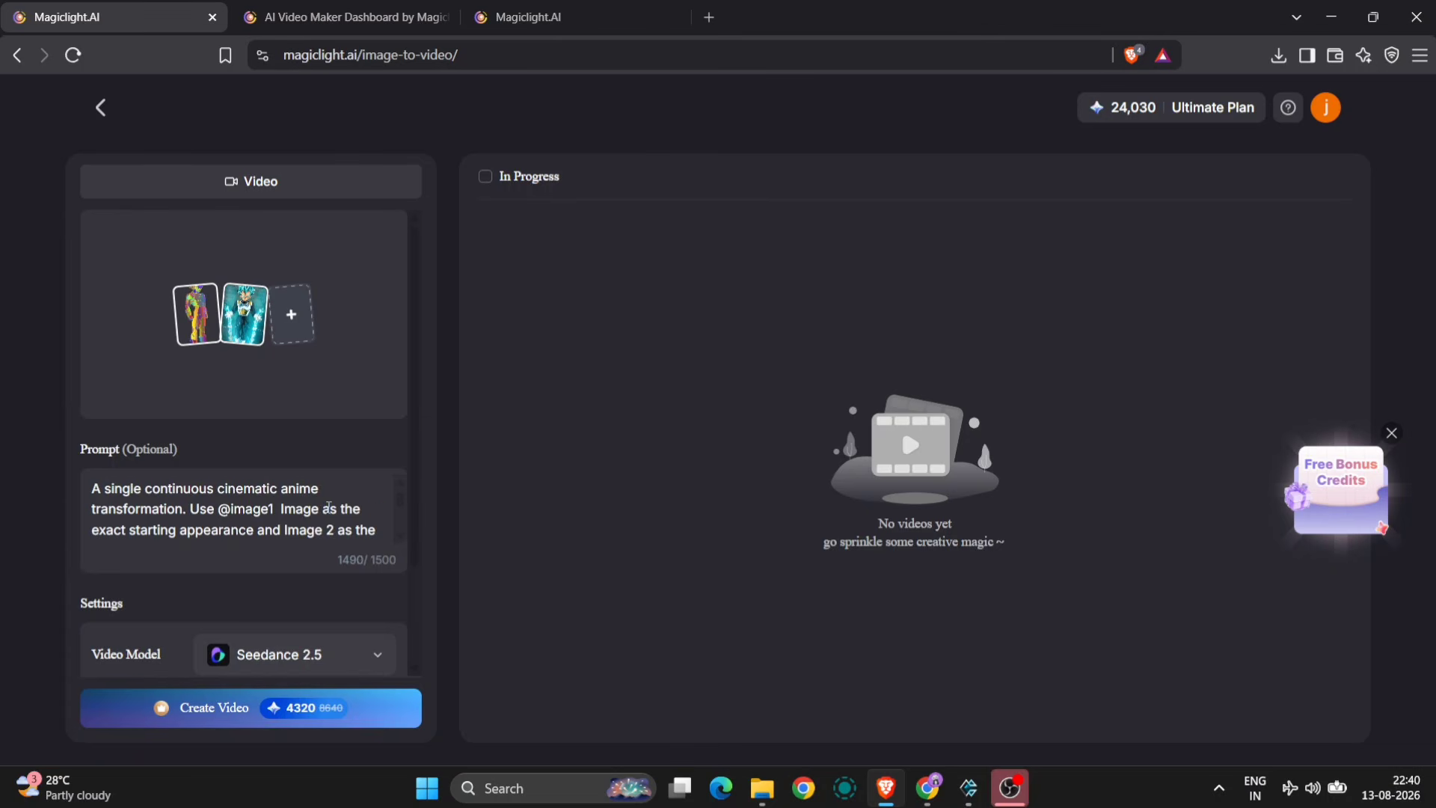